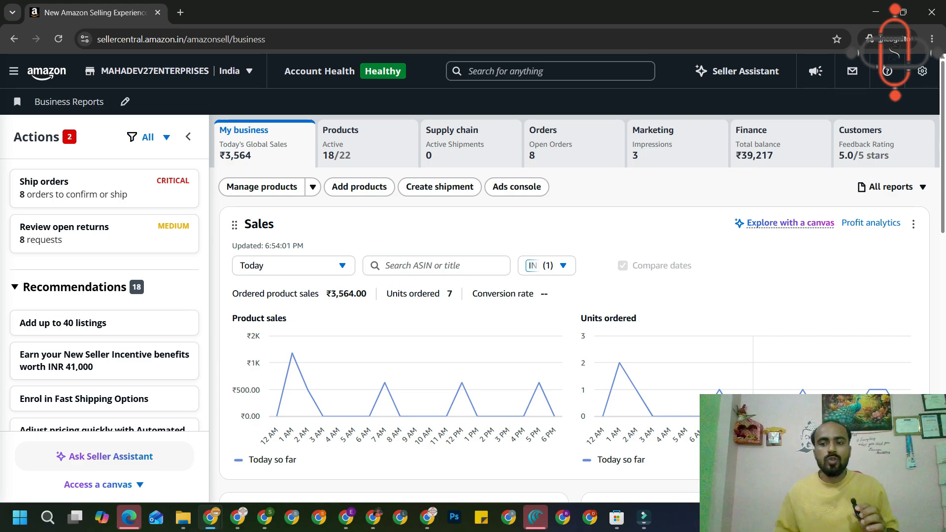
# Open the first WhatsApp photo of the green tumbler from the Downloads subfolder in Paint.
pyautogui.moveTo(620, 369)
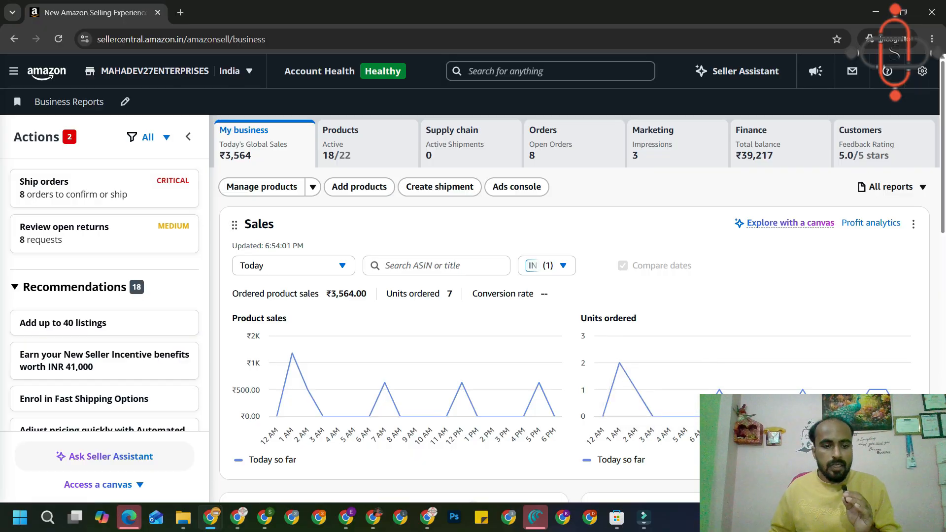
pyautogui.click(183, 517)
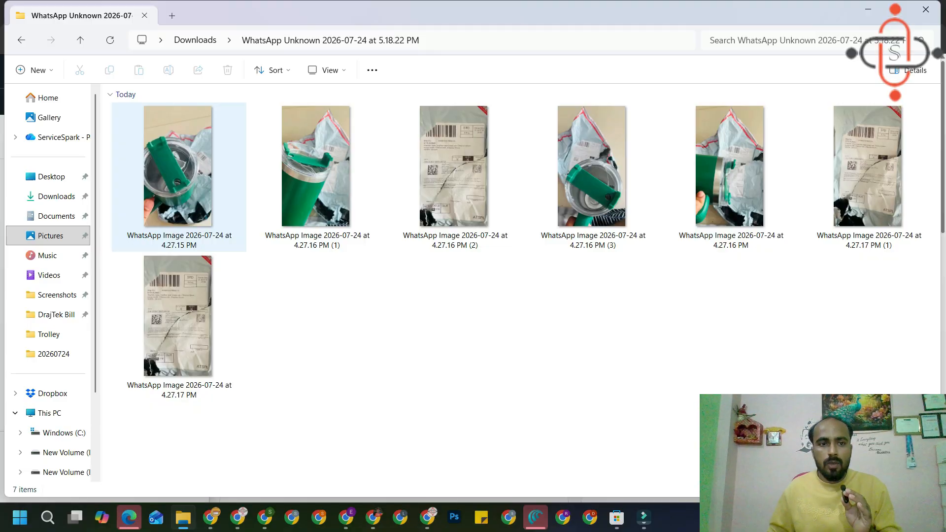
pyautogui.click(178, 177)
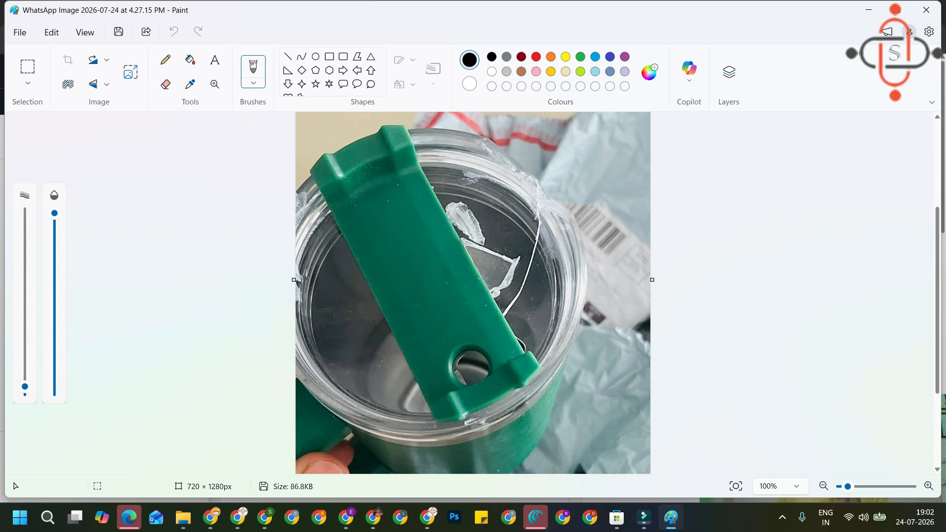
# Close the Paint window showing the tumbler photo.
pyautogui.click(926, 10)
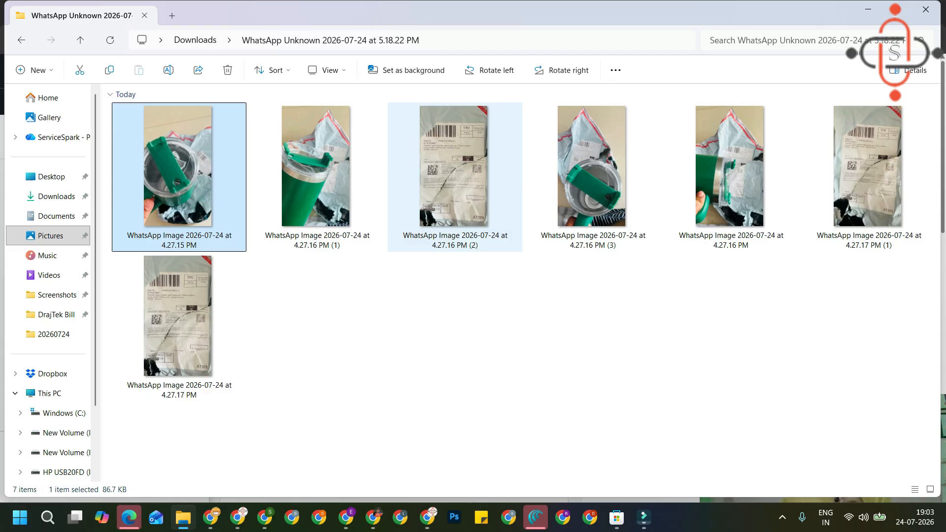
pyautogui.click(463, 192)
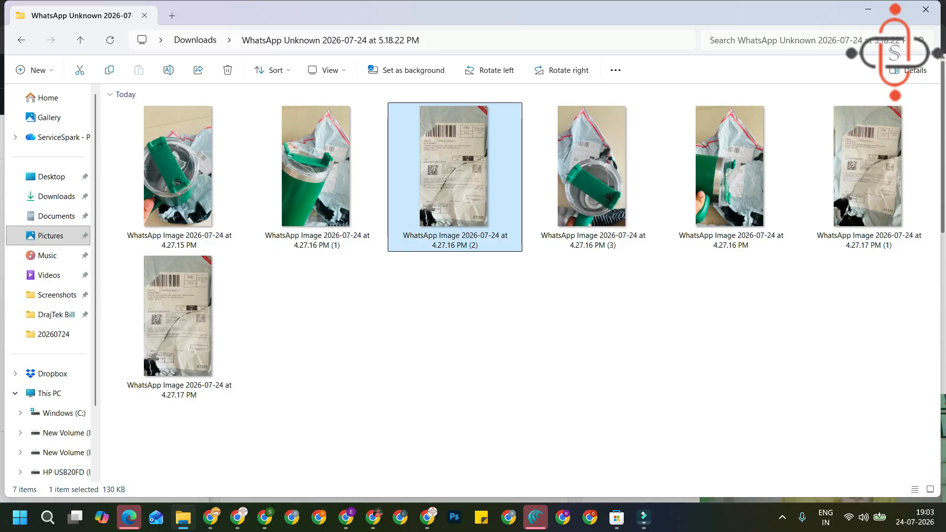
pyautogui.press('Return')
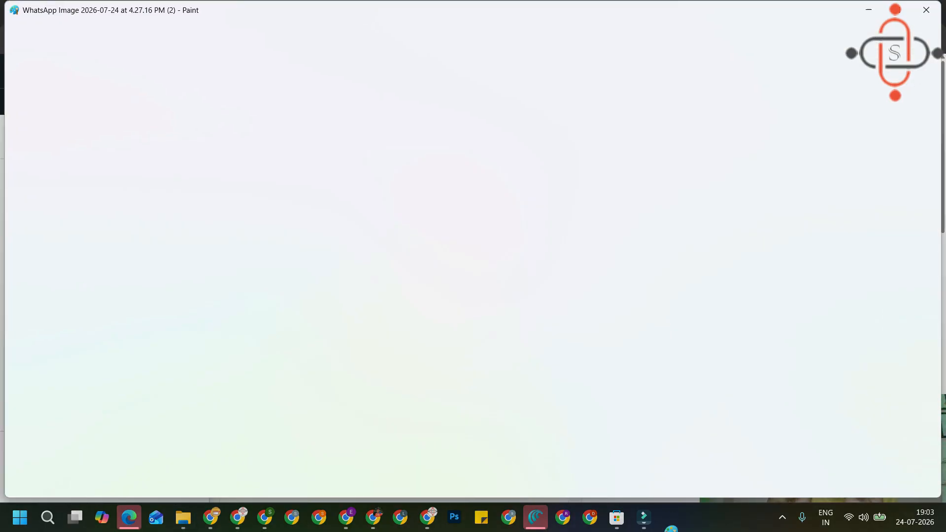
pyautogui.scroll(-4, 499, 259)
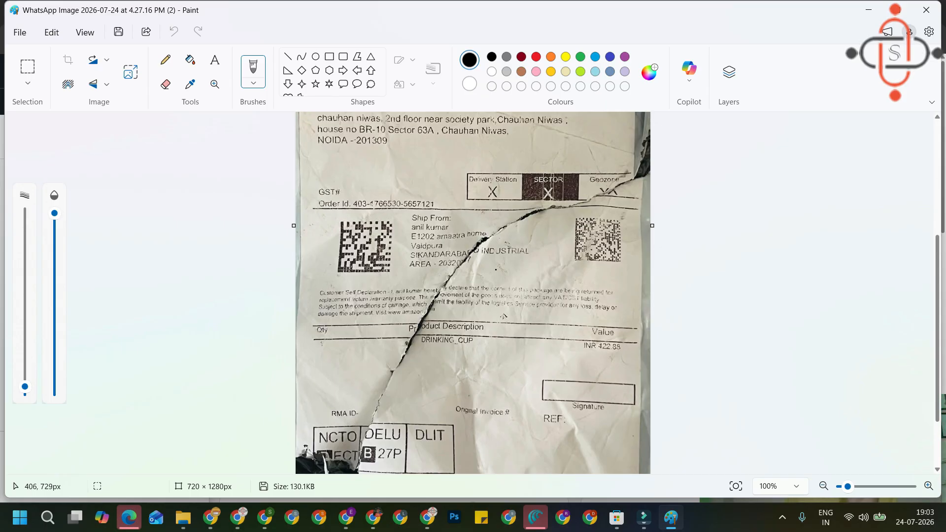
pyautogui.scroll(3, 498, 314)
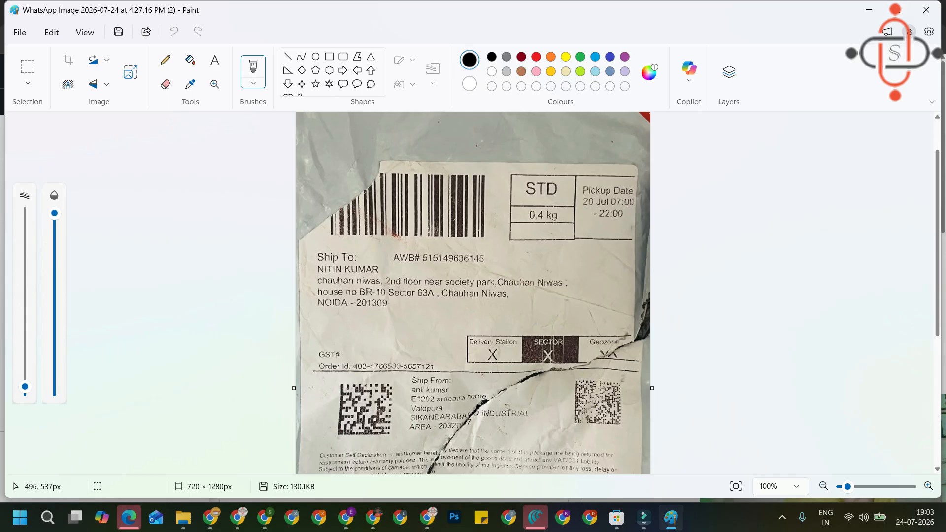
pyautogui.scroll(-1, 541, 323)
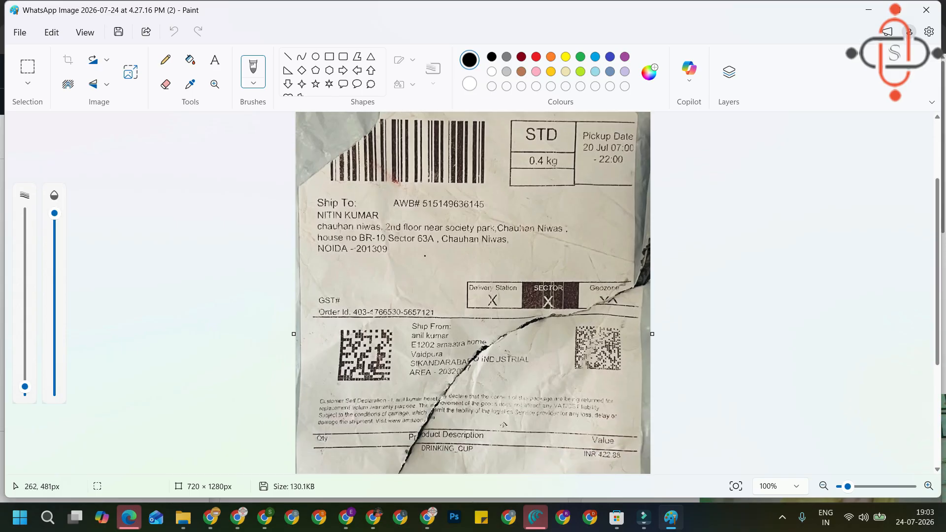
pyautogui.scroll(-2, 475, 276)
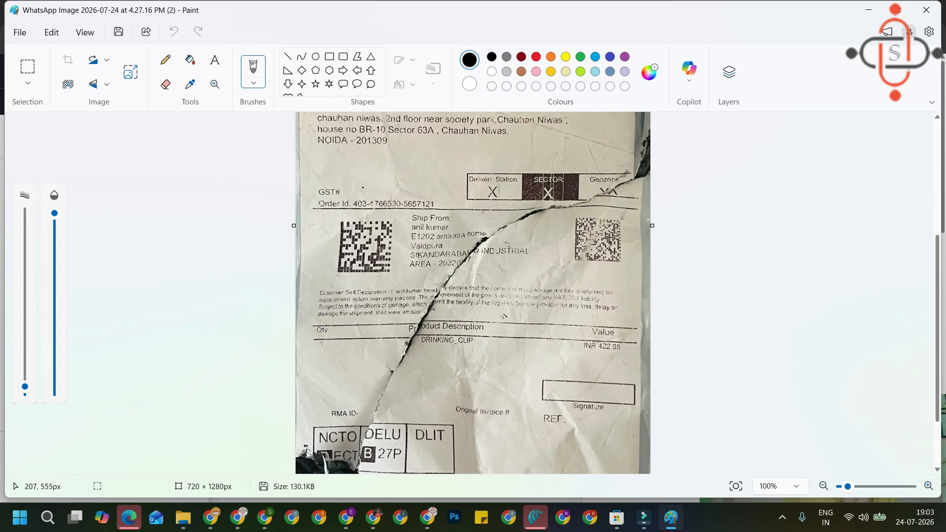
pyautogui.scroll(1, 451, 224)
pyautogui.scroll(2, 451, 225)
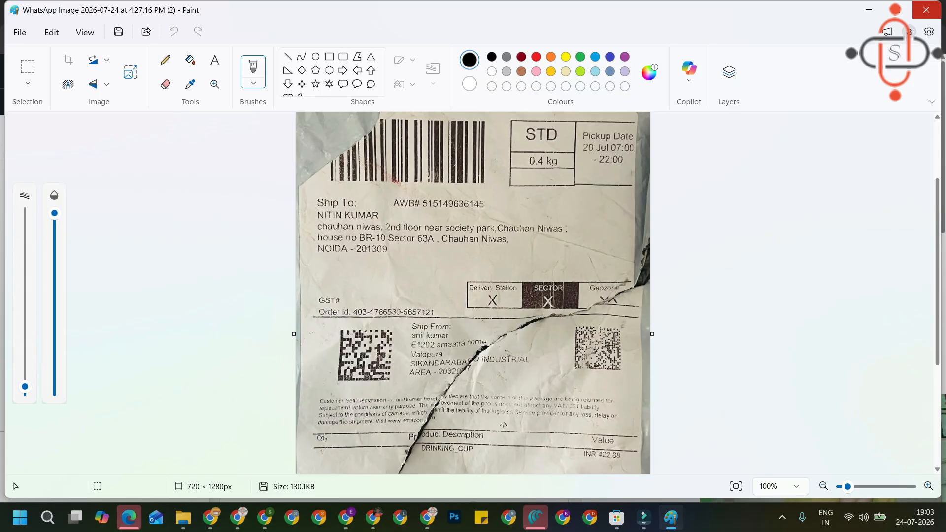
pyautogui.click(926, 10)
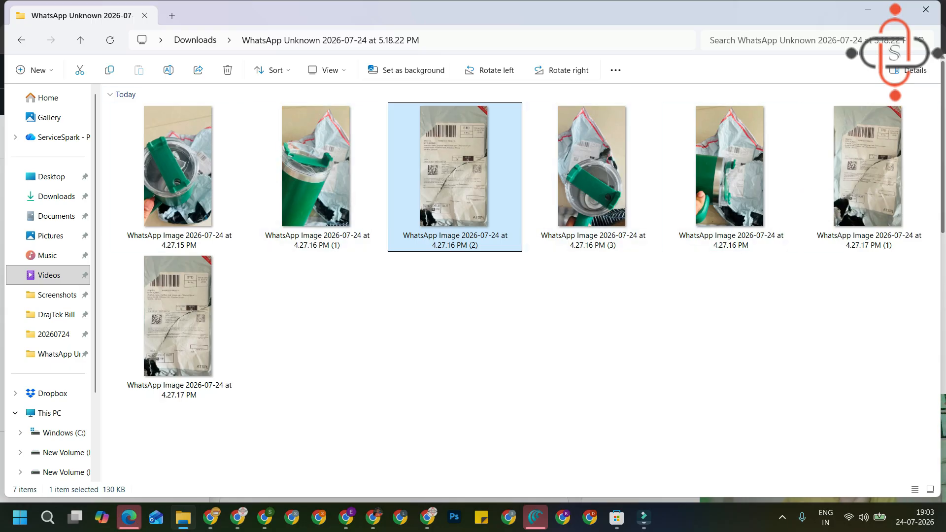
# Bring the Seller Central dashboard back in front of the video editor and scroll through it.
pyautogui.click(869, 8)
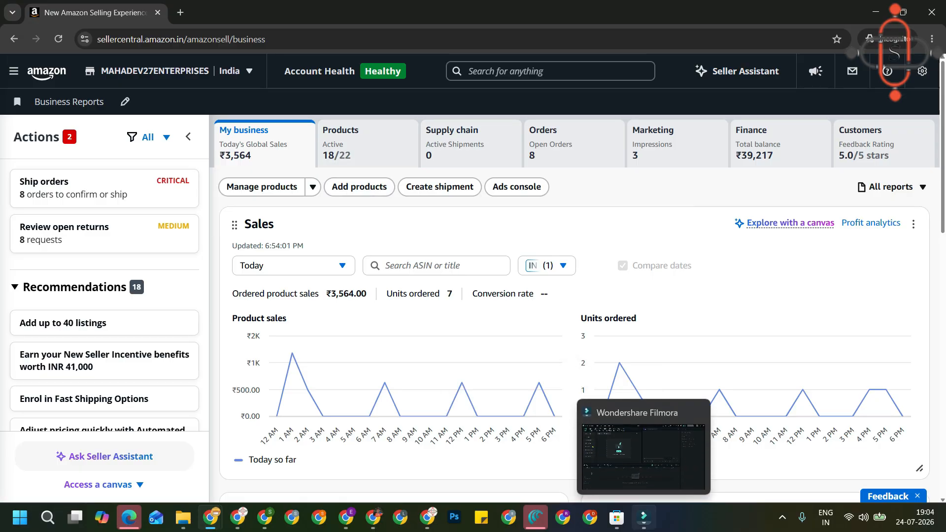
pyautogui.click(644, 517)
pyautogui.click(643, 518)
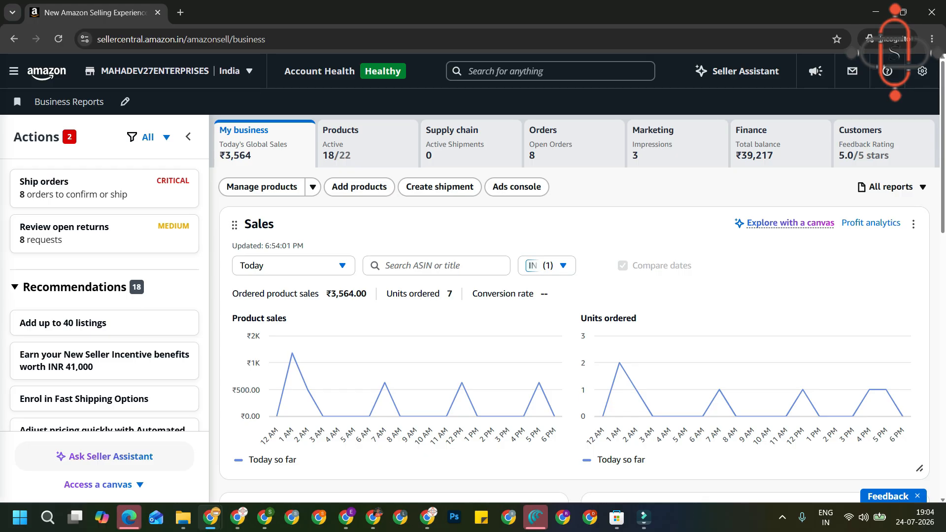
pyautogui.scroll(-5, 575, 296)
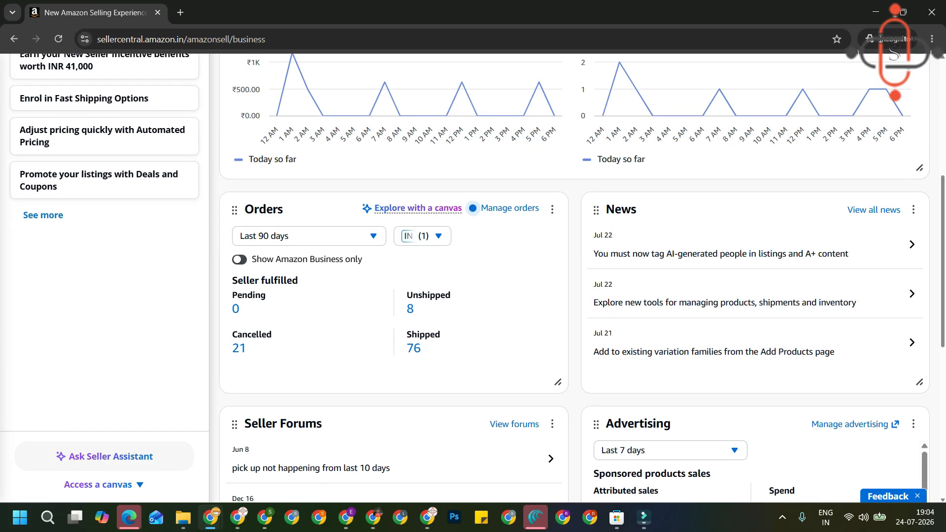
pyautogui.scroll(4, 574, 296)
pyautogui.scroll(2, 574, 296)
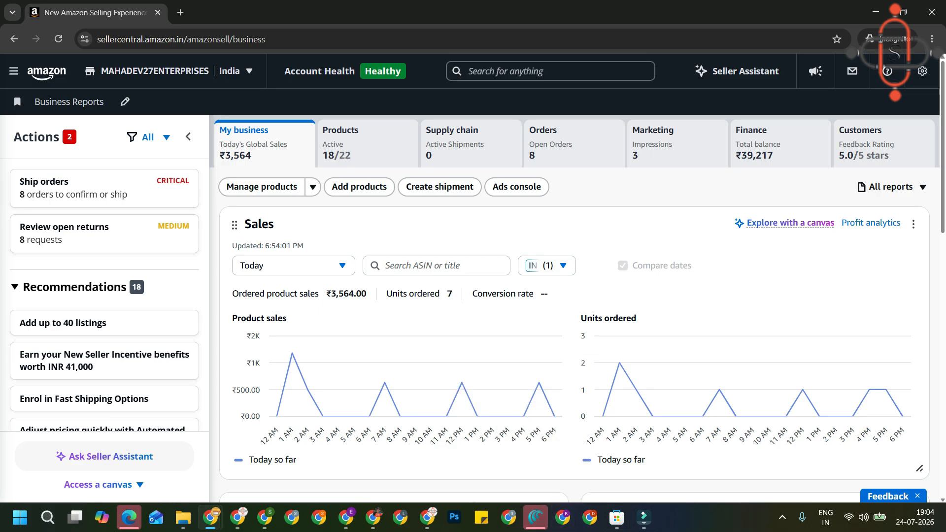
# Open and dismiss the main navigation menu twice from the top-left hamburger icon.
pyautogui.click(13, 72)
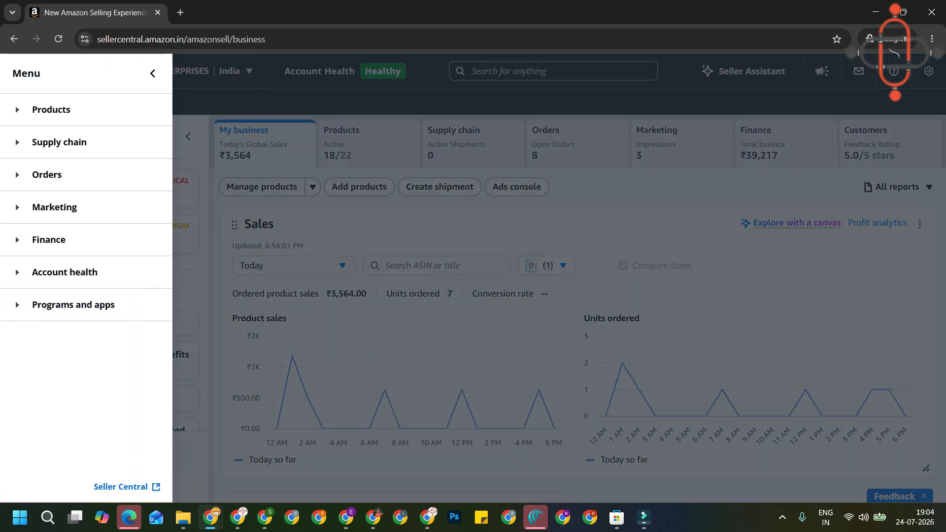
pyautogui.press('Escape')
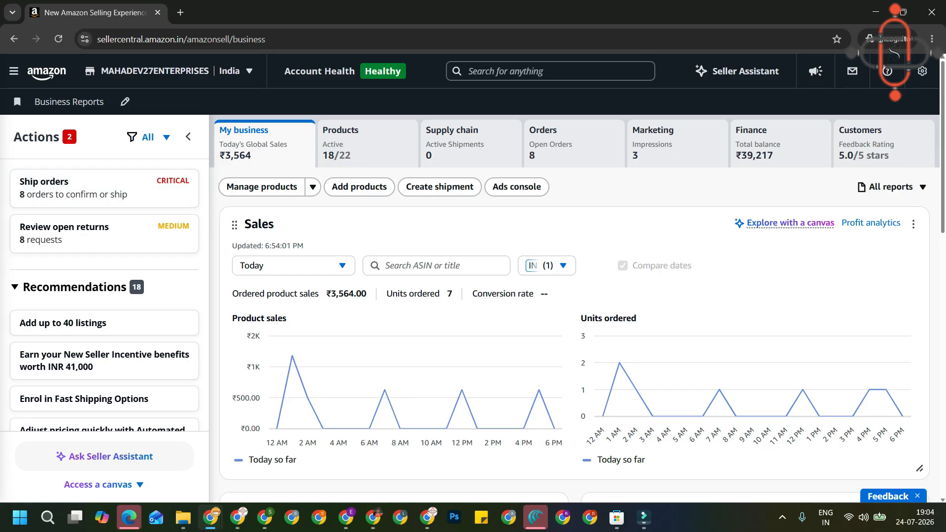
pyautogui.click(14, 72)
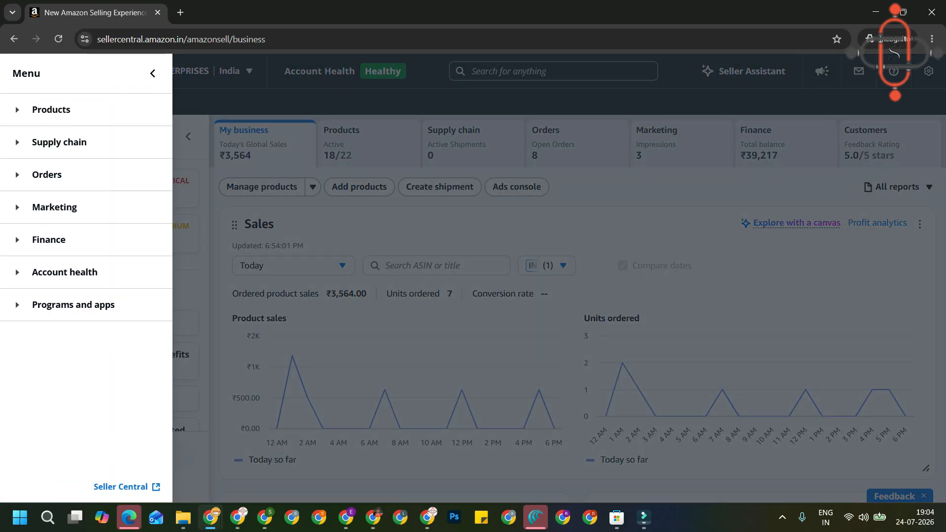
pyautogui.press('Escape')
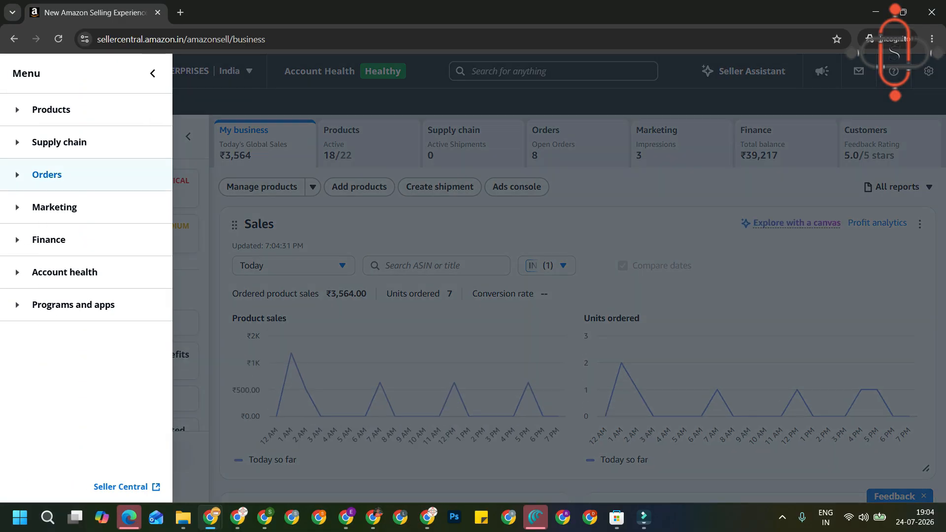
# Expand Orders in the side menu and go to Resolve claims.
pyautogui.click(47, 174)
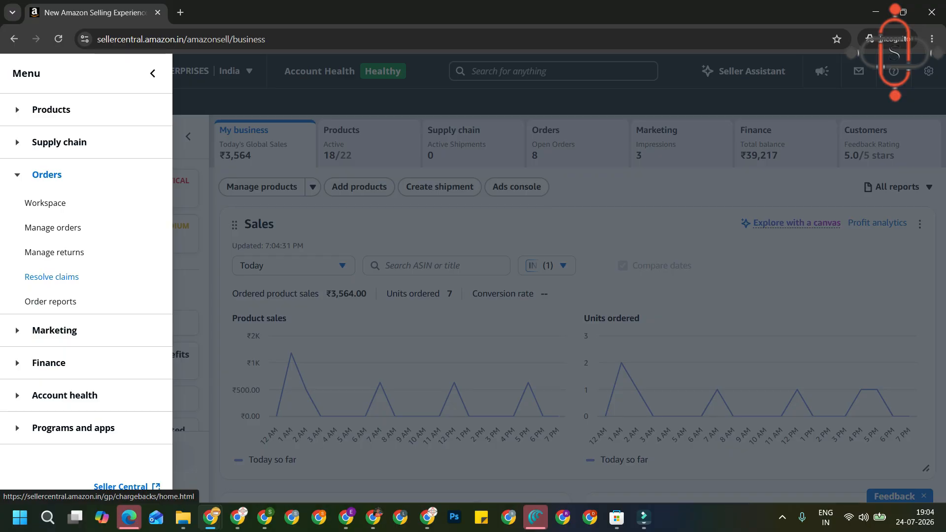
pyautogui.click(51, 276)
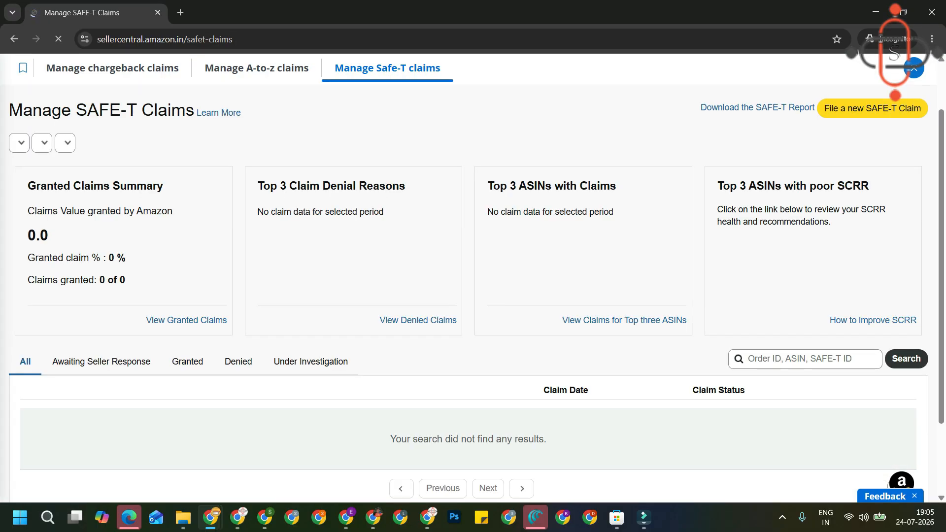
# Scroll down Manage SAFE-T Claims and show the empty Awaiting Seller Response list.
pyautogui.doubleClick(49, 185)
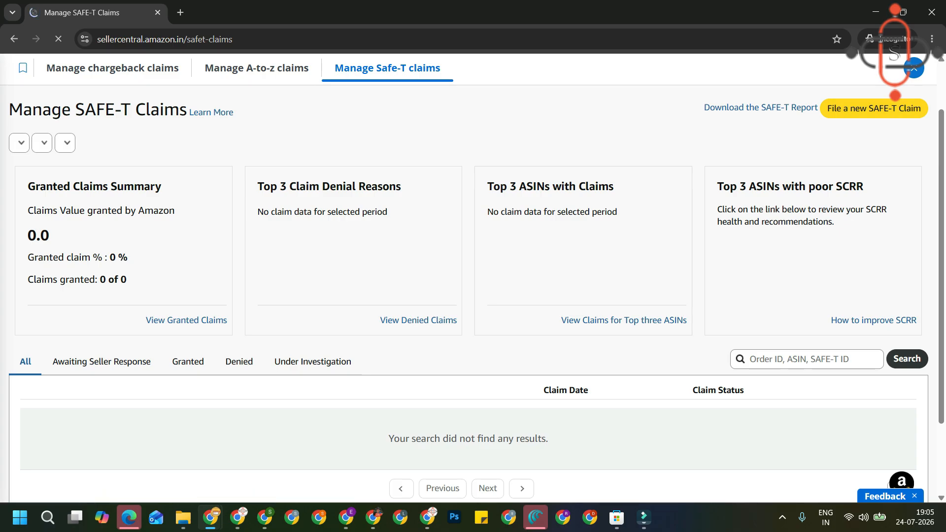
pyautogui.scroll(-2, 469, 276)
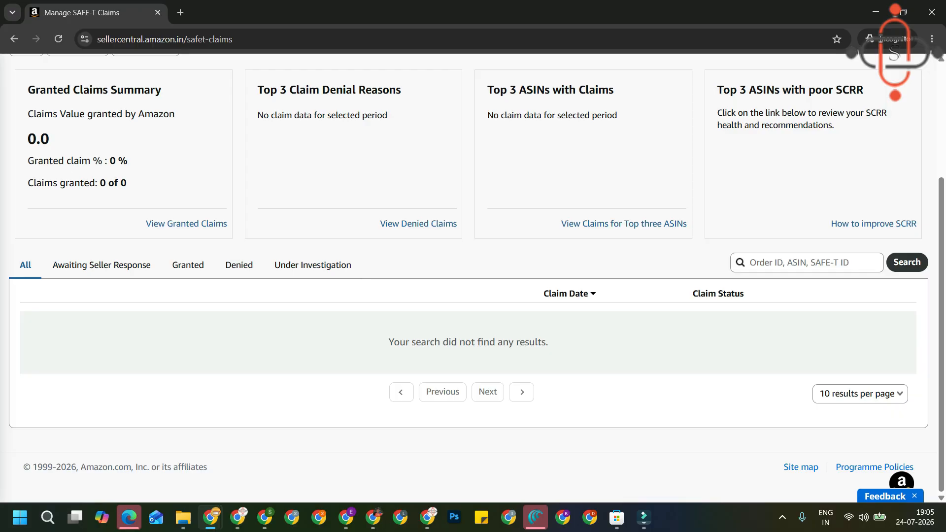
pyautogui.click(103, 265)
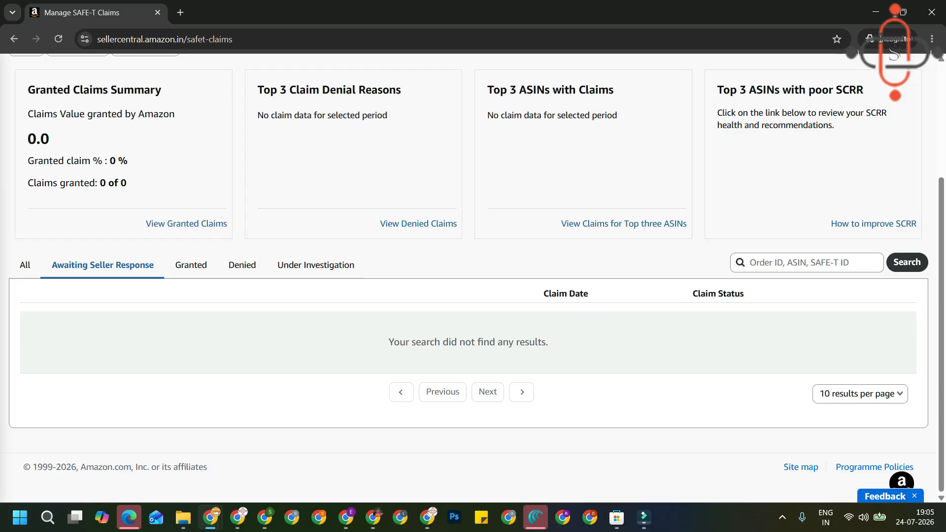
# Check the Granted, Denied and Under Investigation lists, then start a new SAFE-T claim.
pyautogui.click(187, 265)
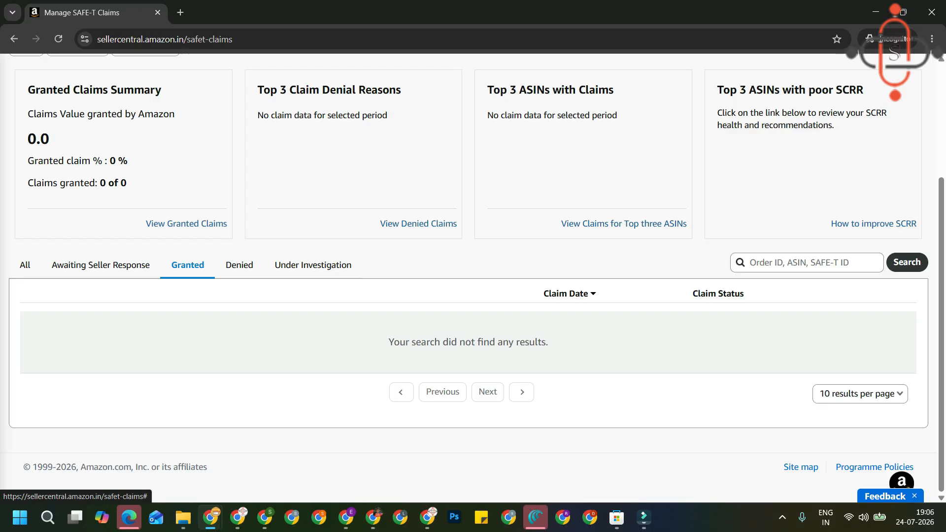
pyautogui.click(239, 265)
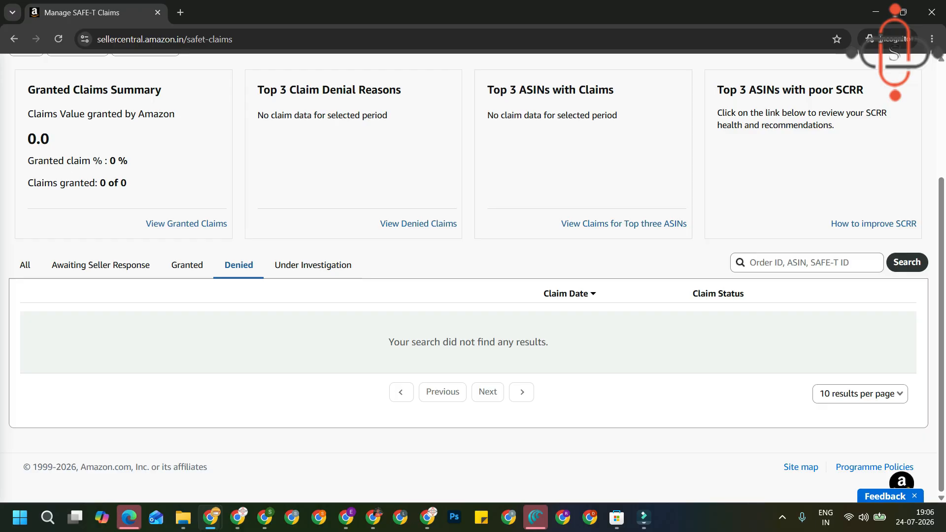
pyautogui.click(313, 265)
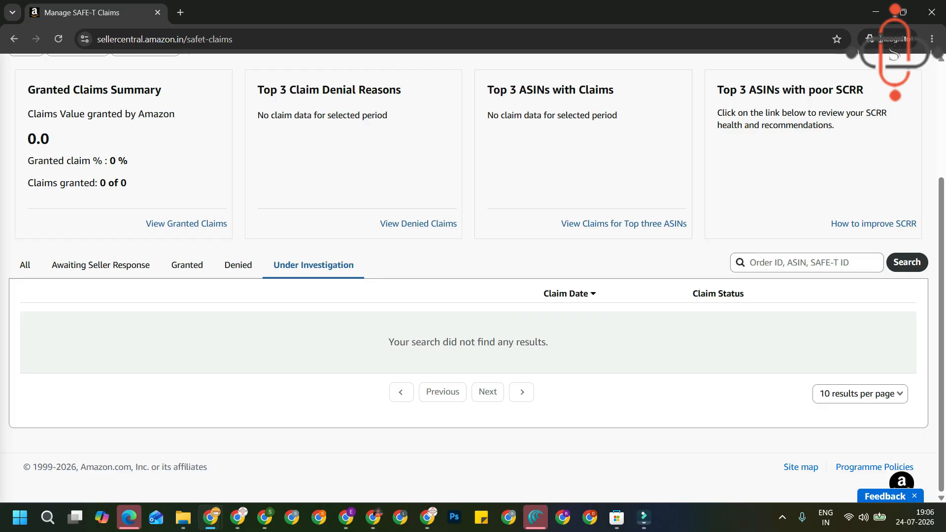
pyautogui.scroll(3, 474, 276)
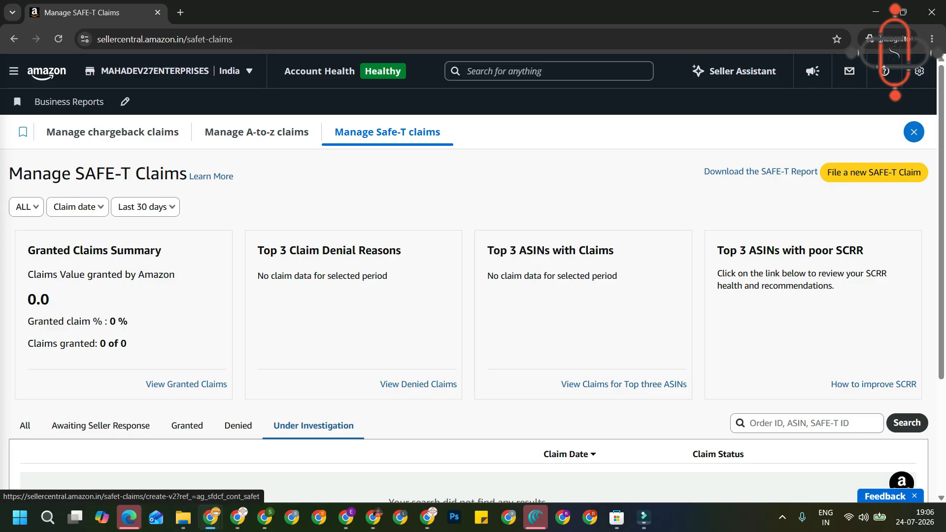
pyautogui.click(874, 172)
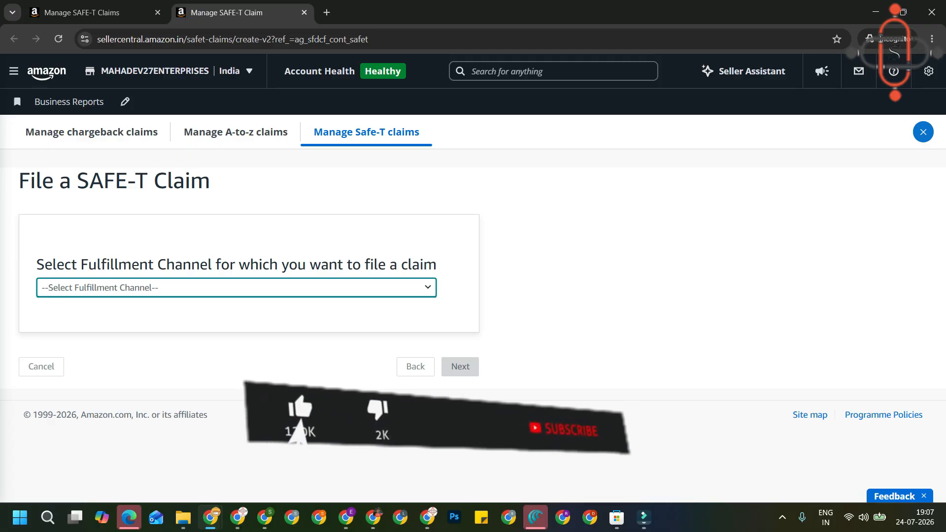
# Choose 'Easy Ship/ Self Ship/ Seller Flex' as the fulfillment channel and continue.
pyautogui.click(237, 288)
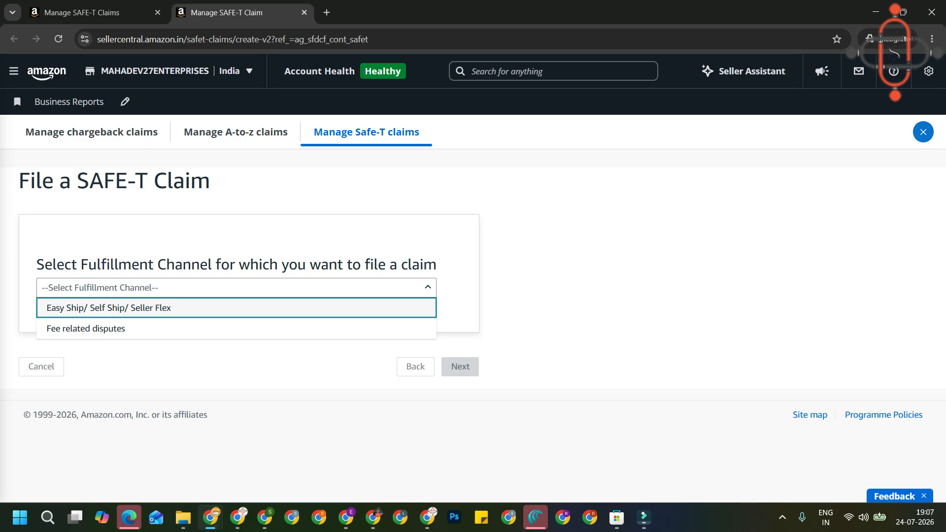
pyautogui.press('Return')
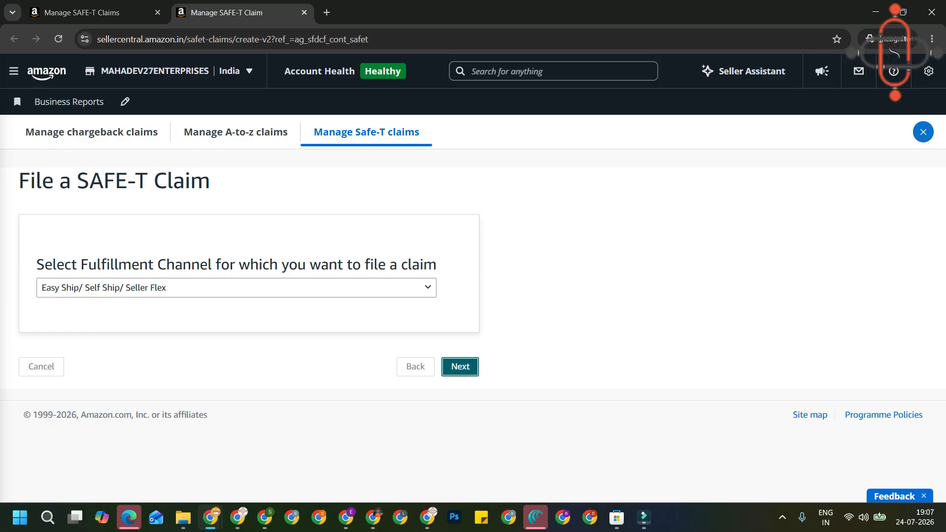
pyautogui.click(460, 366)
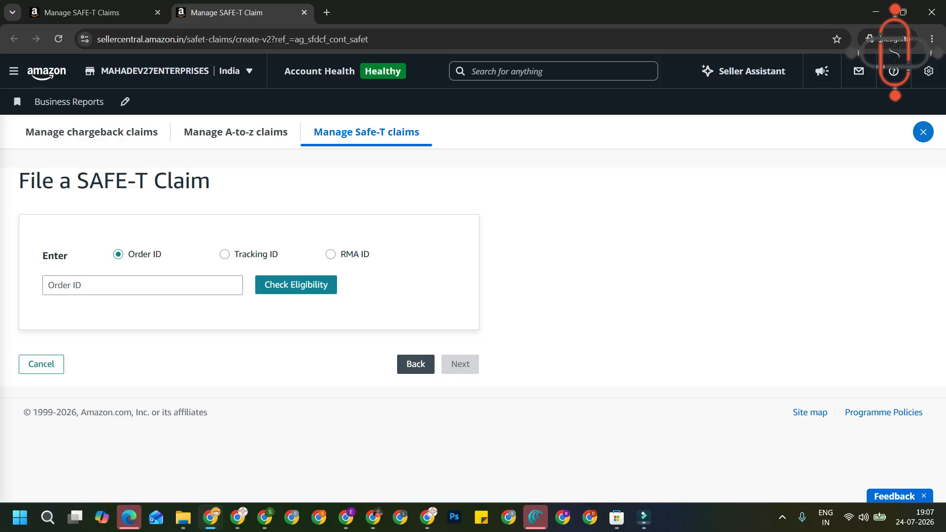
# Enter and correct the order ID, confirm eligibility, and select tumbler ASIN B0H7SY6CBB, quantity 1.
pyautogui.click(142, 285)
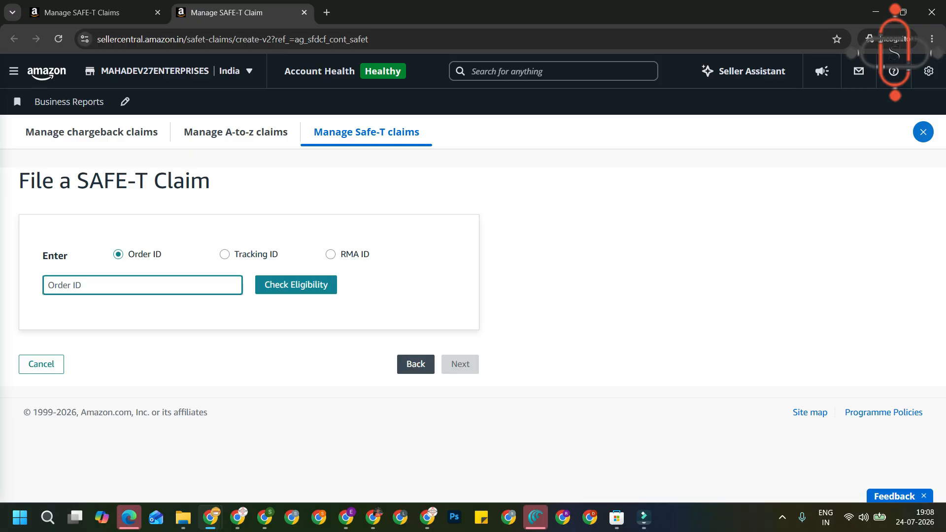
pyautogui.write('0')
pyautogui.press('BackSpace')
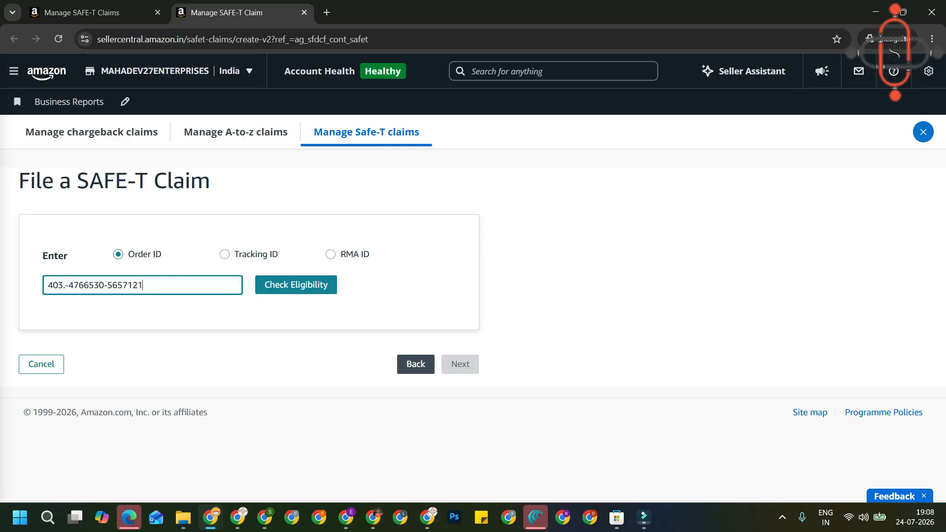
pyautogui.press('Return')
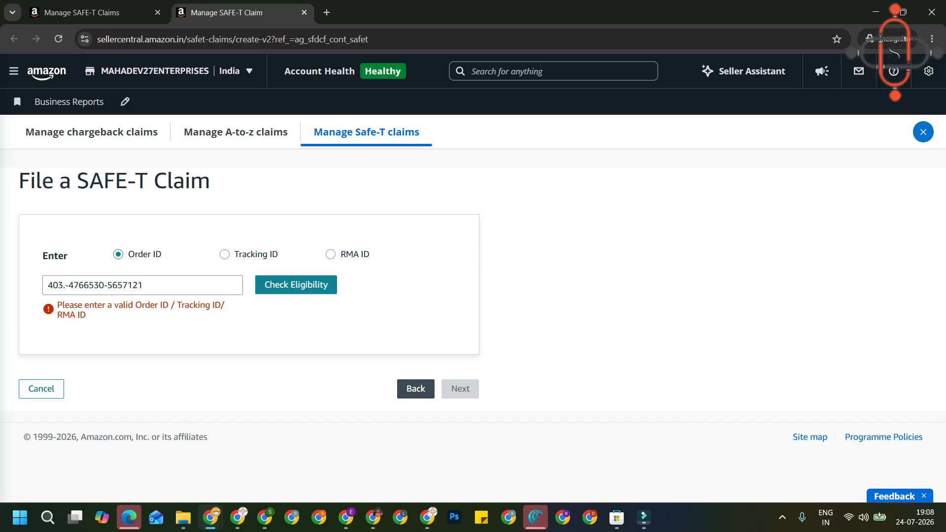
pyautogui.click(65, 285)
pyautogui.press('BackSpace')
pyautogui.press('Return')
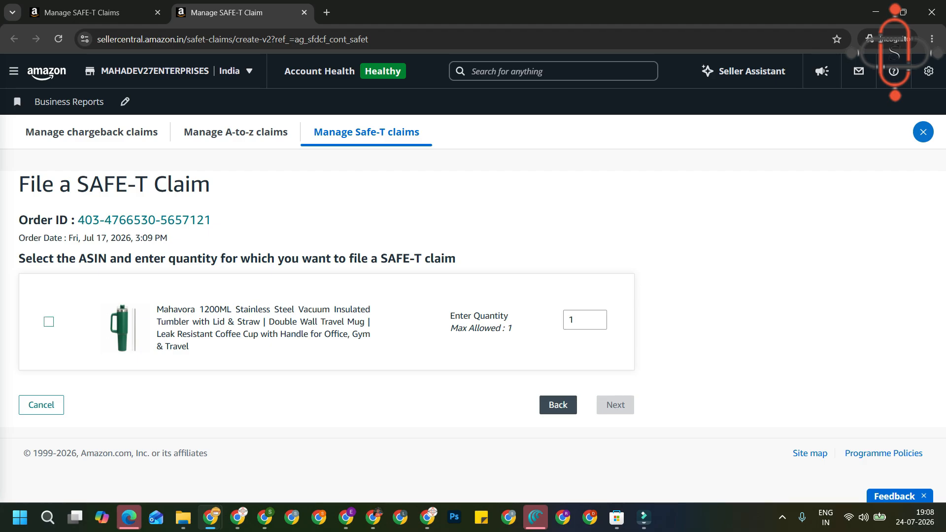
pyautogui.click(49, 322)
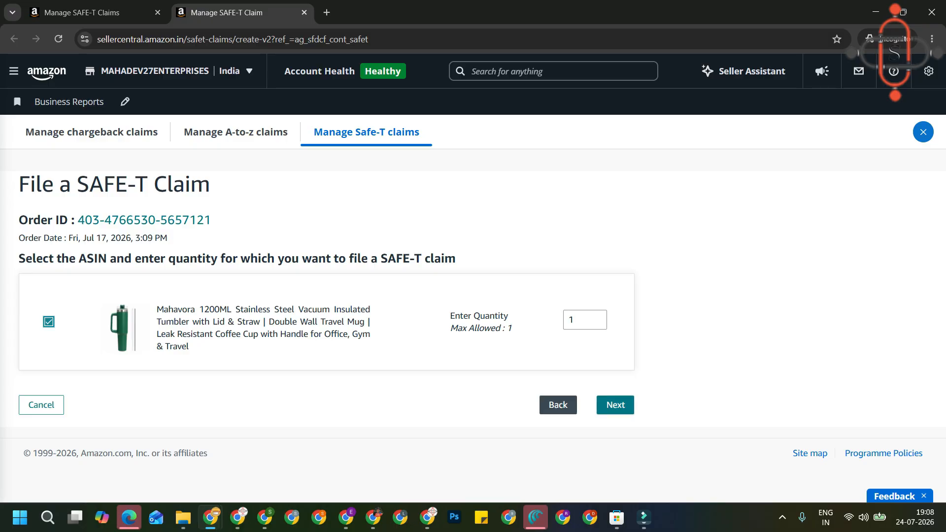
pyautogui.click(615, 404)
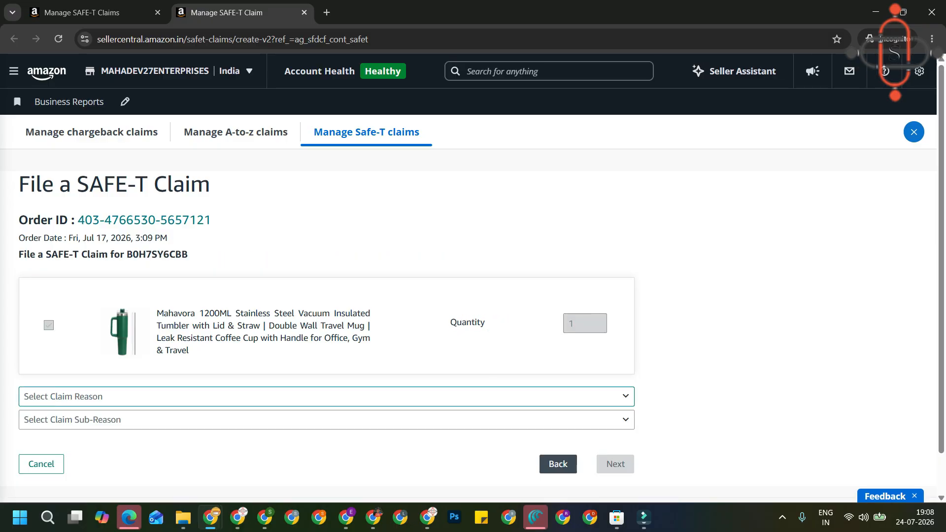
# Choose 'I received damaged/ used item' from the Select Claim Reason dropdown.
pyautogui.click(615, 397)
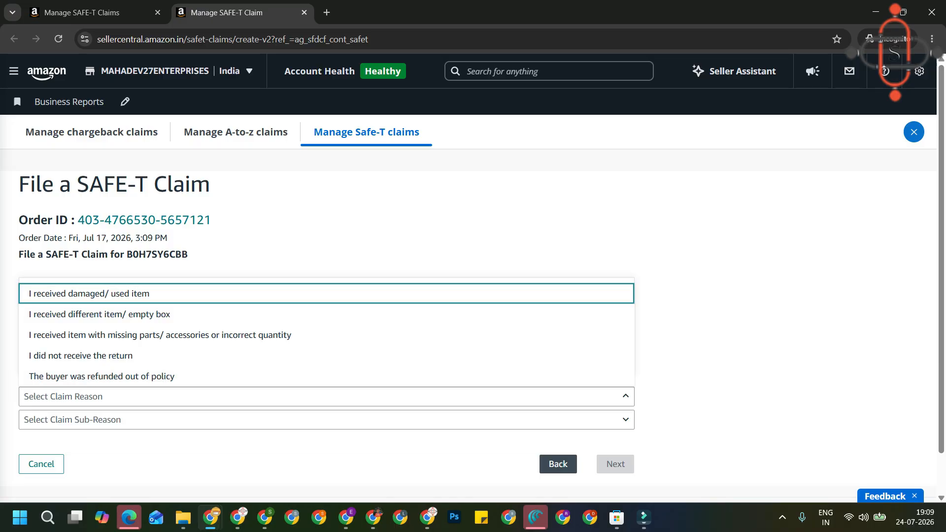
pyautogui.click(549, 72)
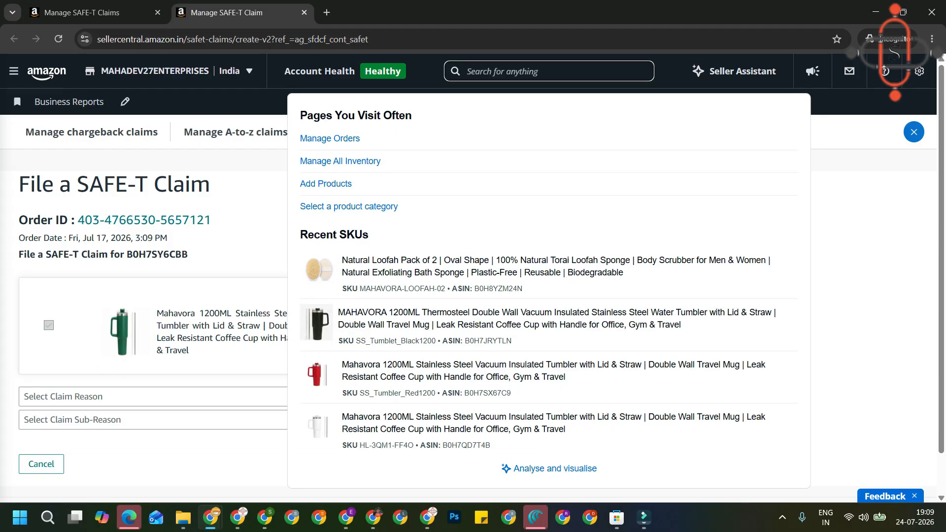
pyautogui.click(246, 197)
pyautogui.click(327, 396)
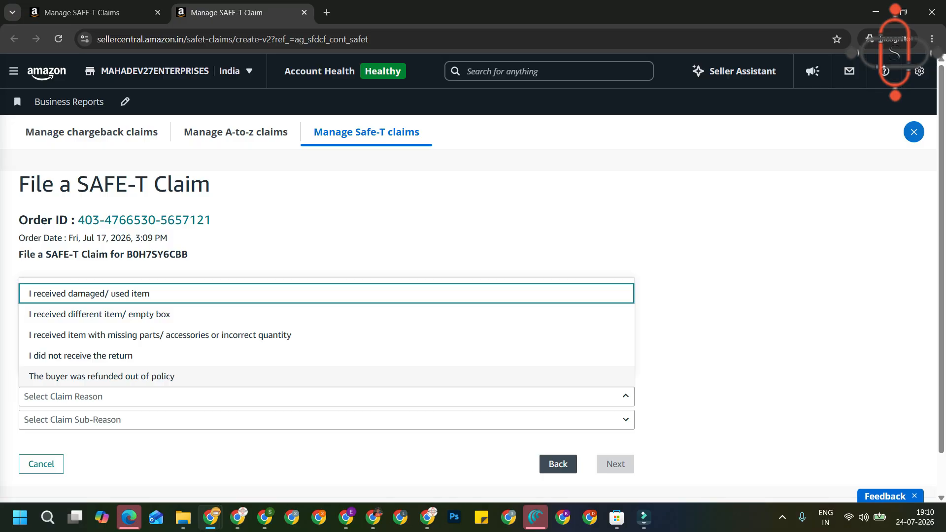
pyautogui.click(147, 294)
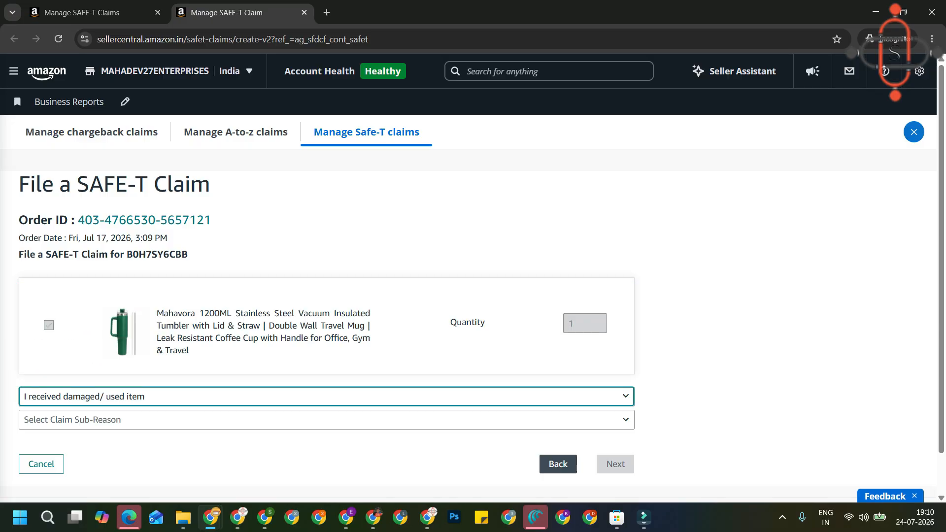
# Pick 'Product heavily damaged' as the claim sub-reason and proceed to supporting documents.
pyautogui.click(321, 420)
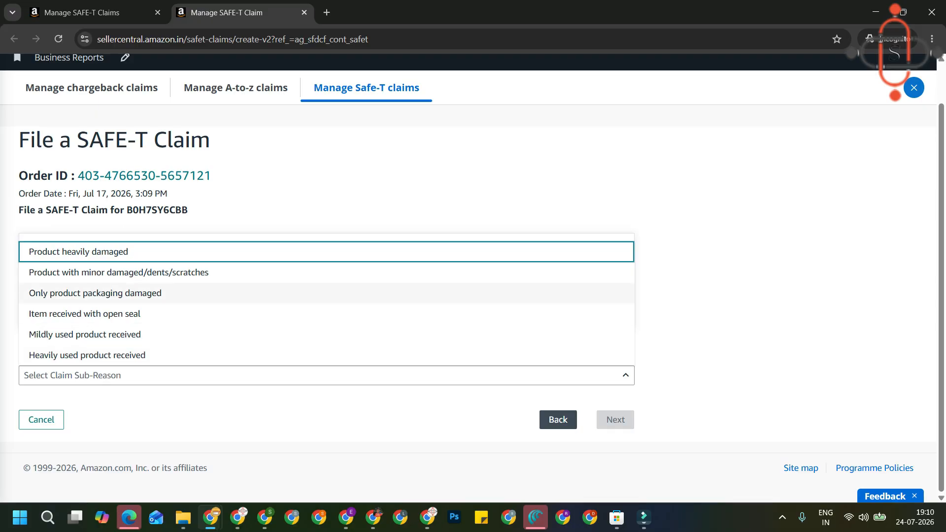
pyautogui.click(79, 252)
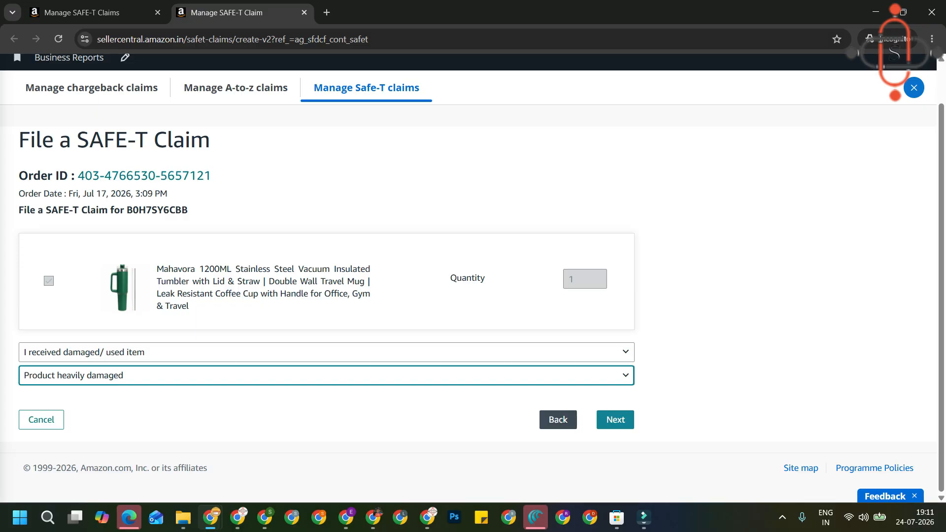
pyautogui.click(615, 419)
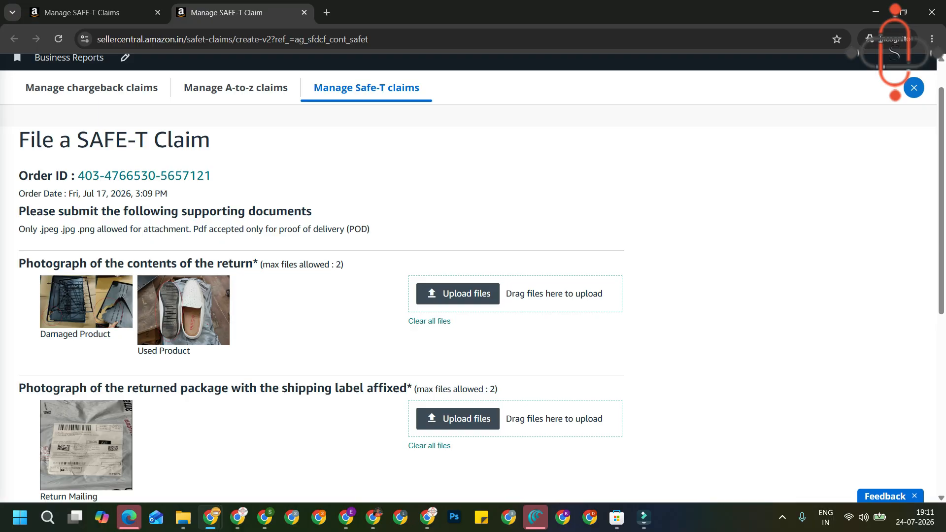
# Attach two damaged tumbler photos from the Downloads WhatsApp folder as the return contents photos.
pyautogui.scroll(-3, 473, 276)
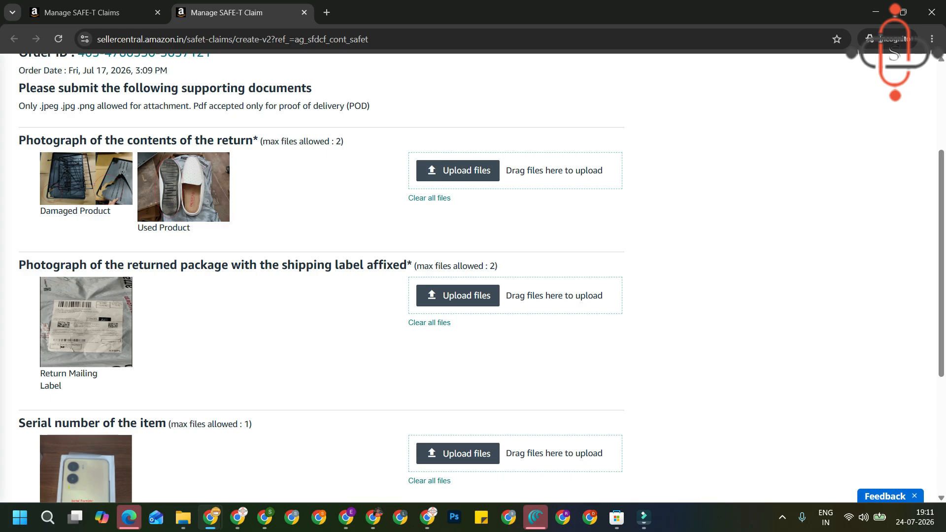
pyautogui.moveTo(344, 141); pyautogui.dragTo(18, 141)
pyautogui.click(458, 170)
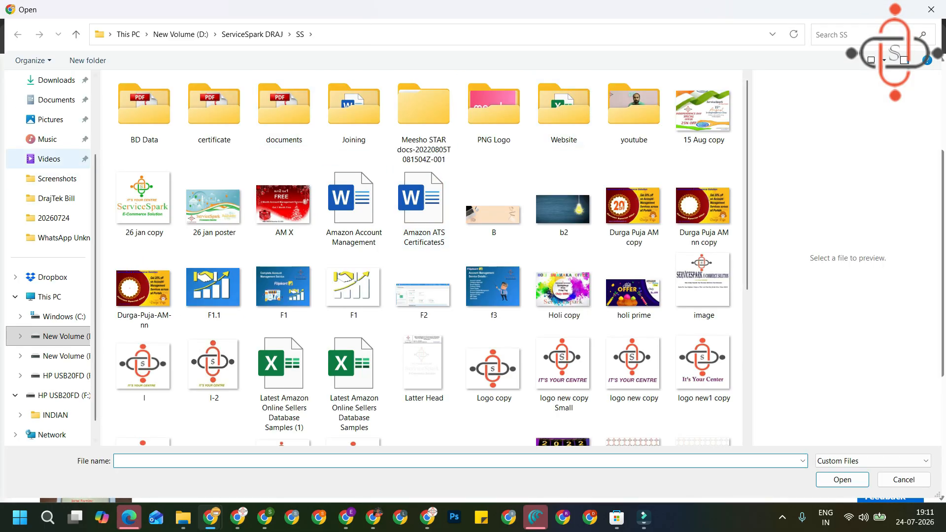
pyautogui.click(54, 80)
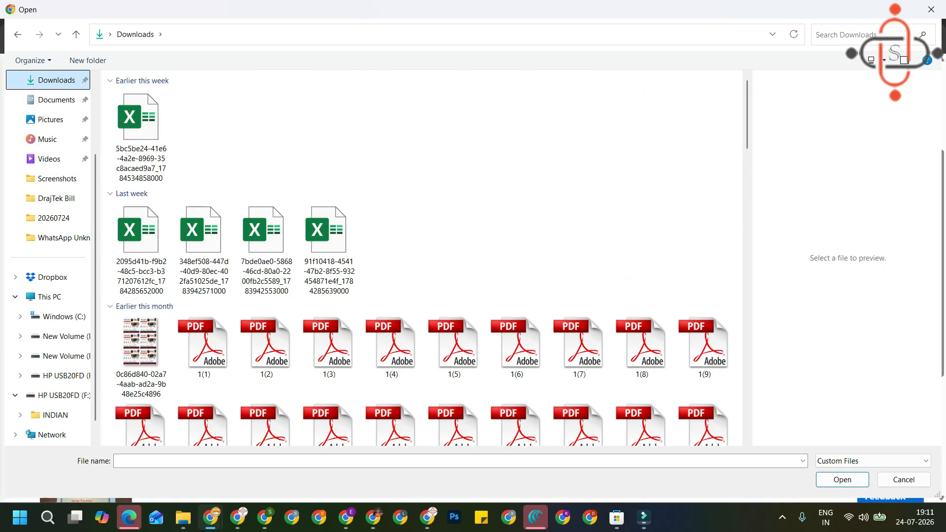
pyautogui.click(203, 129)
pyautogui.doubleClick(204, 129)
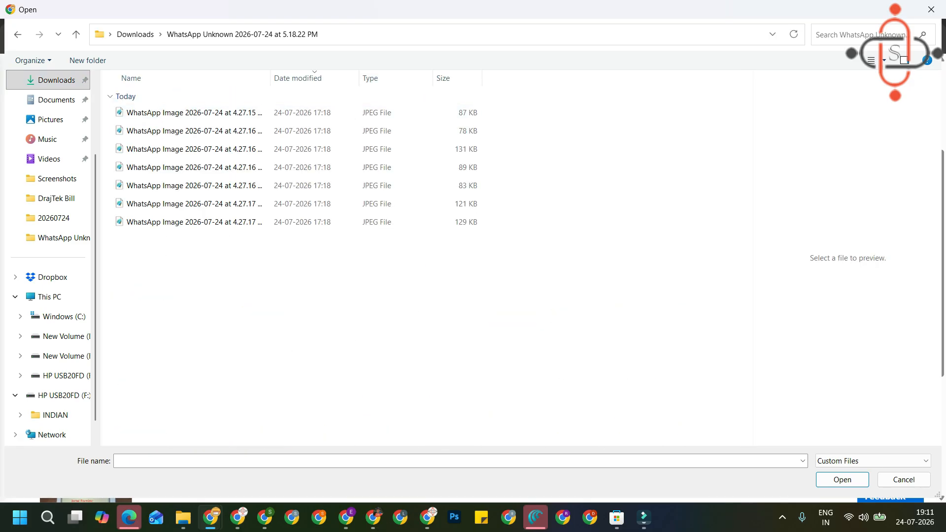
pyautogui.click(885, 60)
pyautogui.click(882, 27)
pyautogui.doubleClick(178, 152)
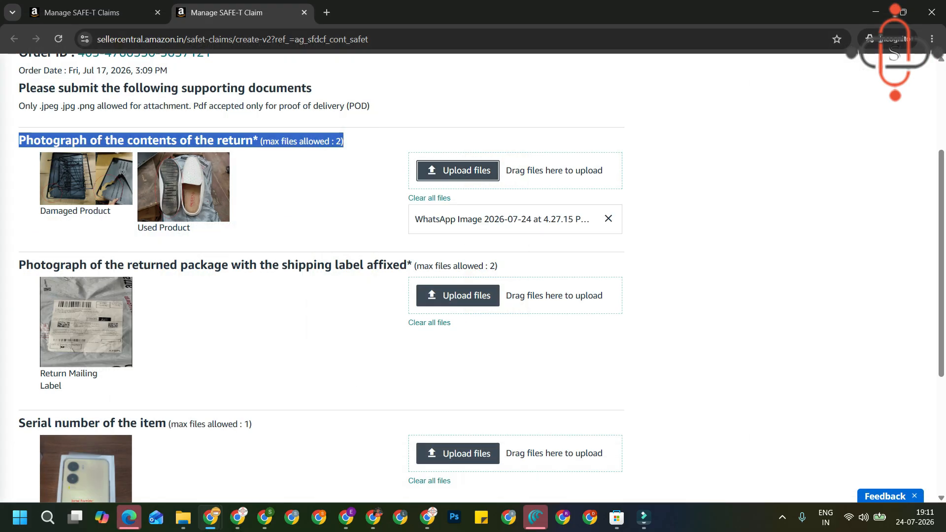
pyautogui.click(458, 170)
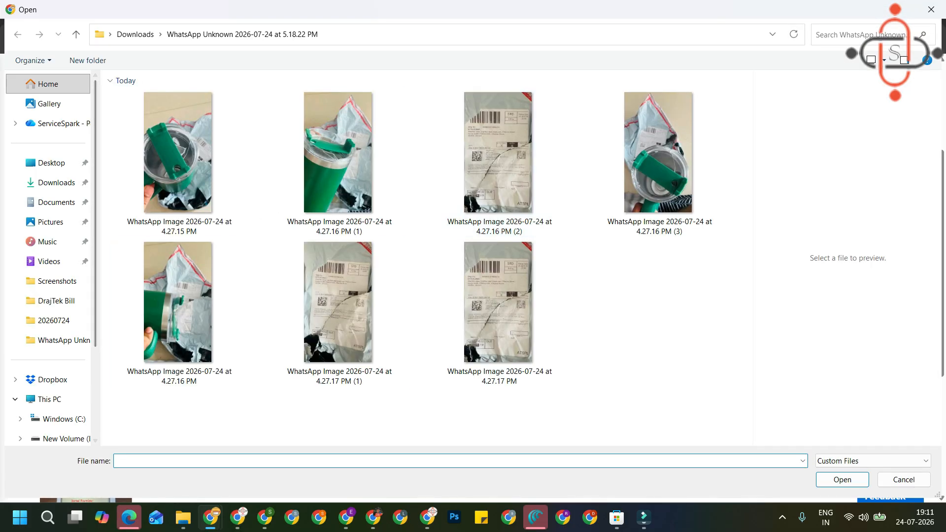
pyautogui.doubleClick(659, 153)
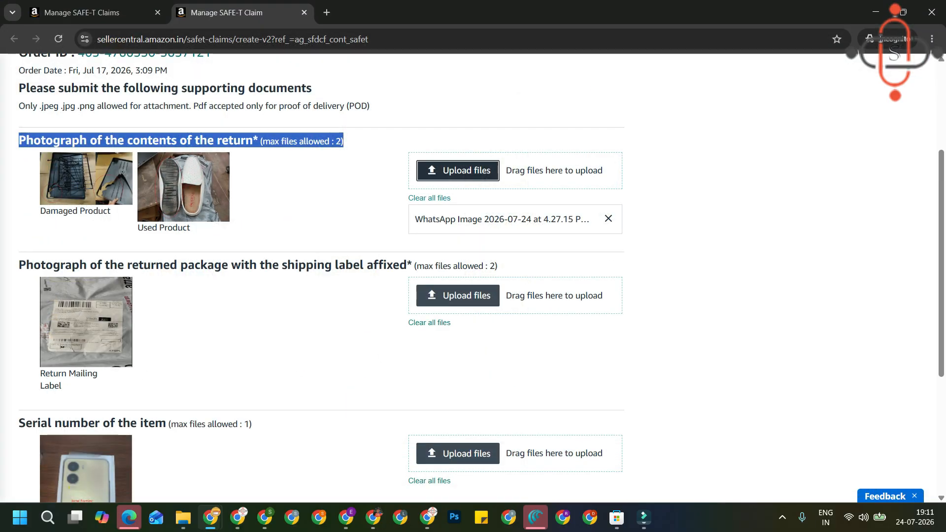
# Upload the 4.27.16 PM (2) and 4.27.17 PM (1) label photos, plus 4.27.17 PM for serial number.
pyautogui.scroll(-3, 473, 276)
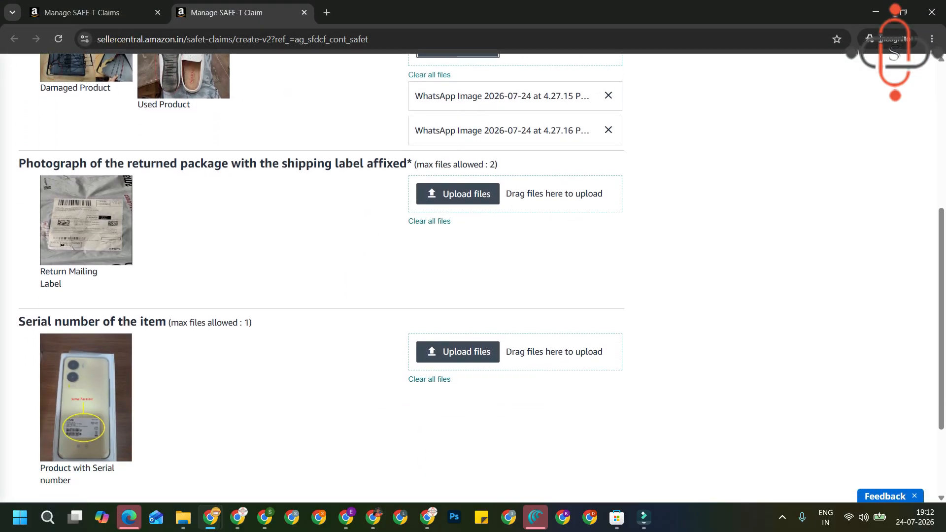
pyautogui.click(458, 194)
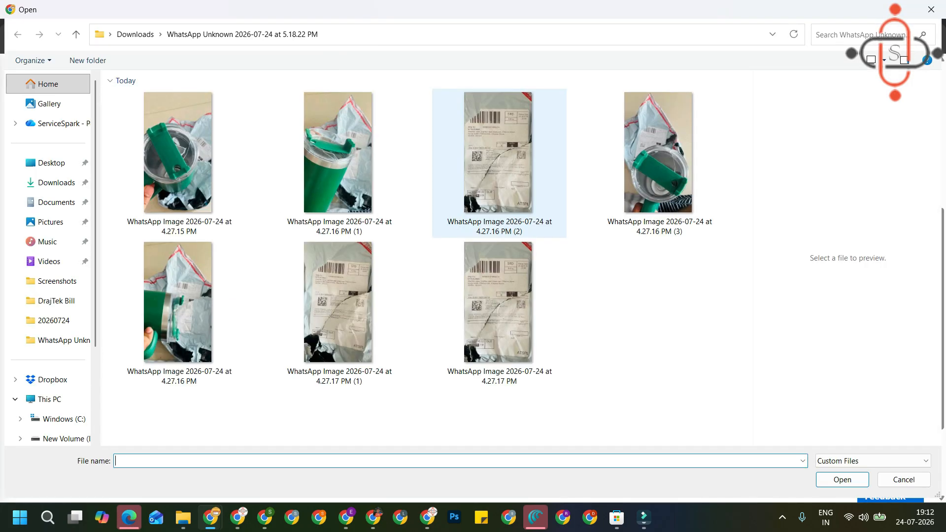
pyautogui.click(500, 163)
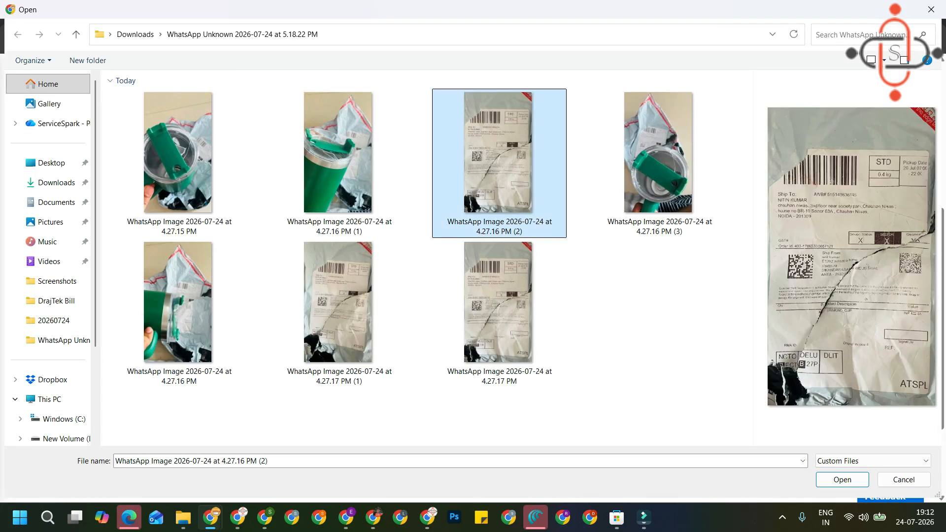
pyautogui.press('Return')
pyautogui.click(458, 194)
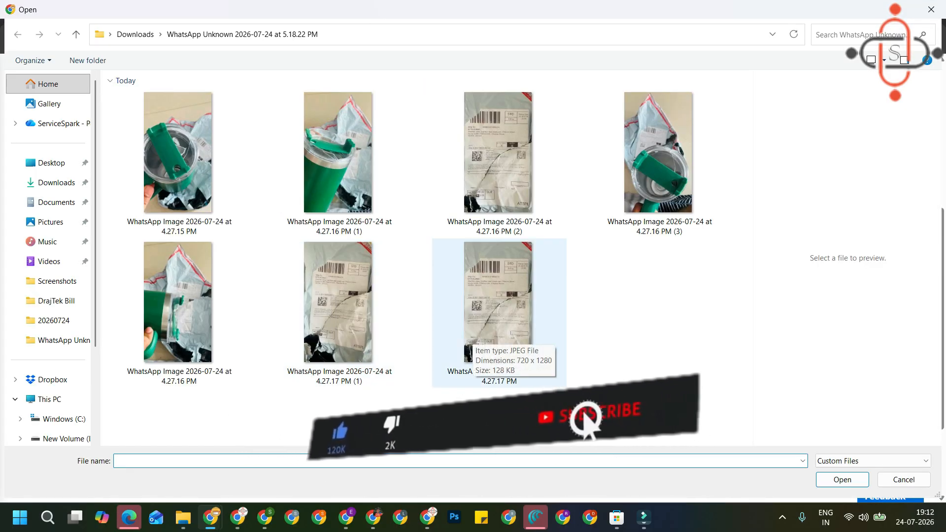
pyautogui.doubleClick(338, 302)
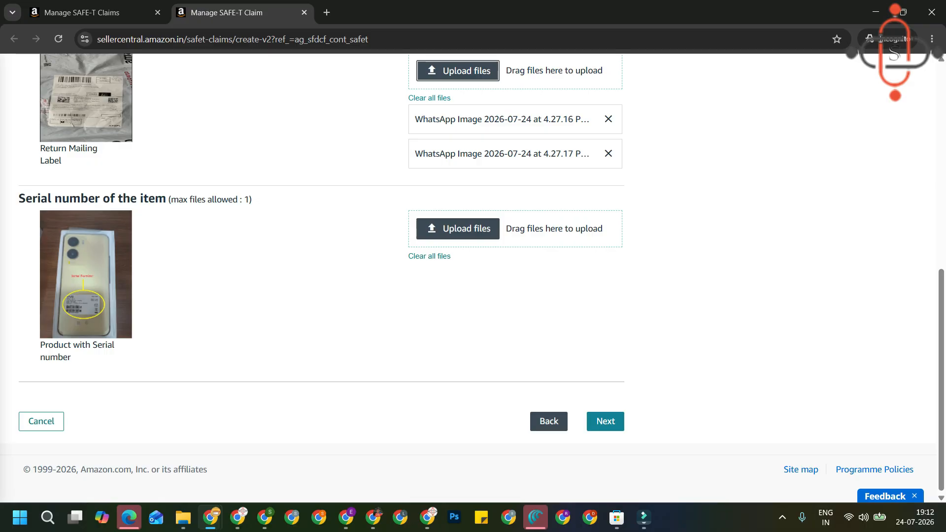
pyautogui.click(458, 228)
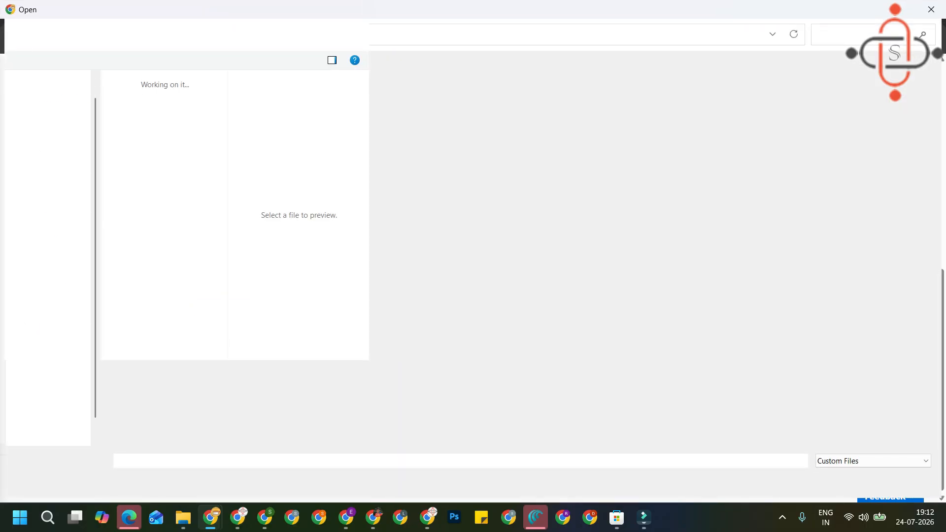
pyautogui.doubleClick(499, 310)
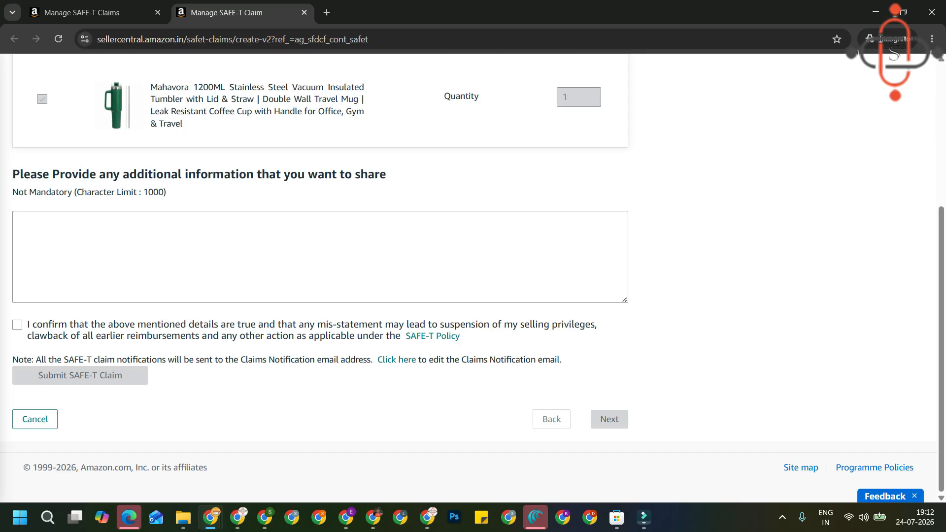
# Enter the note 'I Have received damages product kindly check it your enf and approved my claim.'.
pyautogui.click(18, 221)
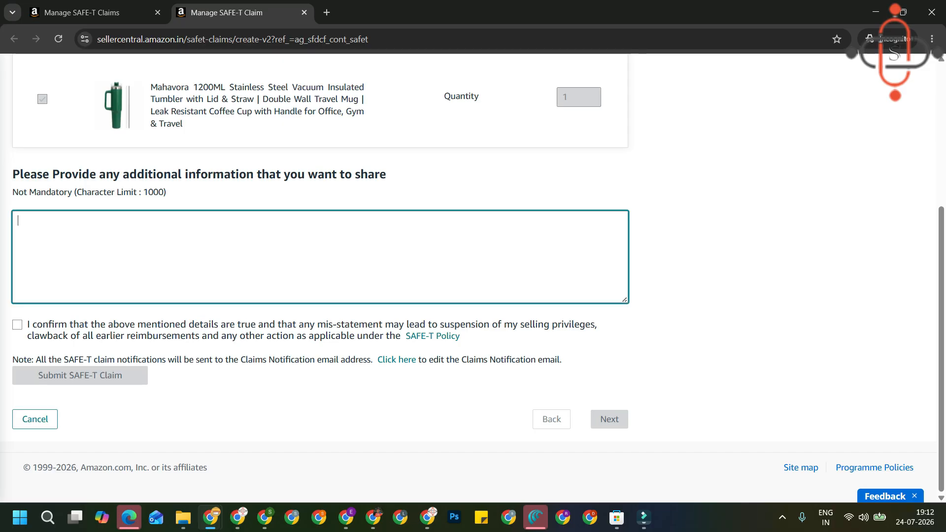
pyautogui.write('i')
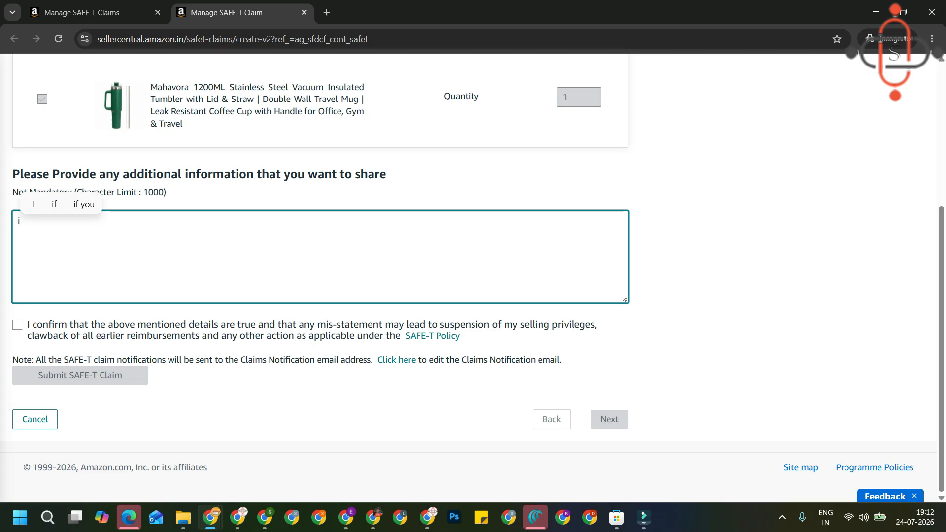
pyautogui.press('BackSpace')
pyautogui.write('I Have recive')
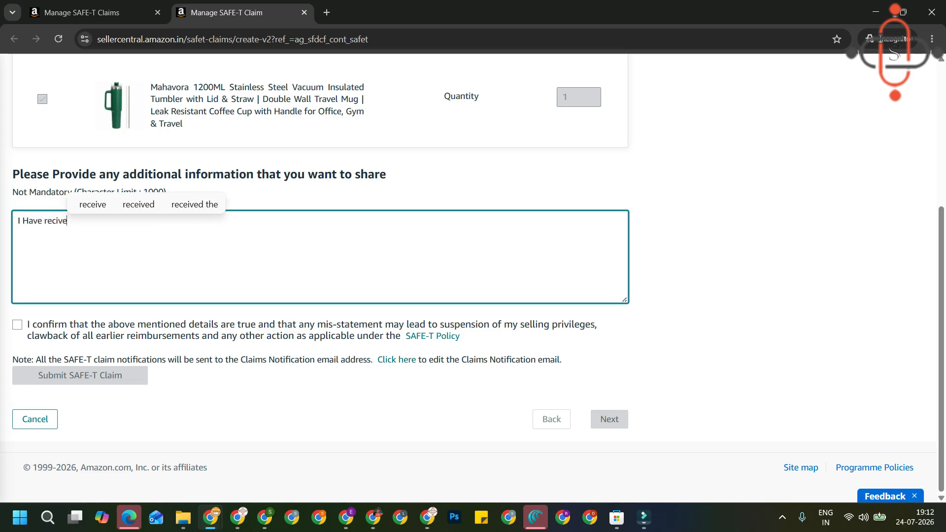
pyautogui.write('d ')
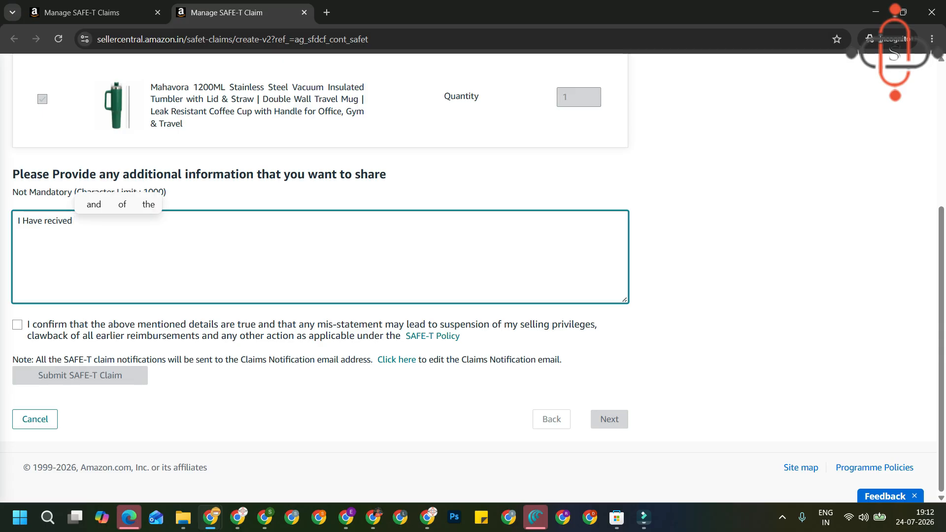
pyautogui.write('damages ')
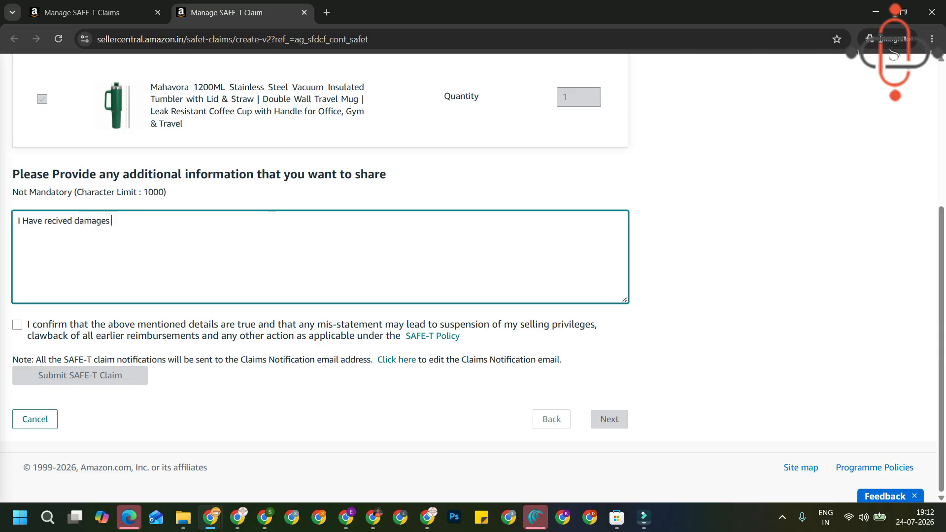
pyautogui.write('product ')
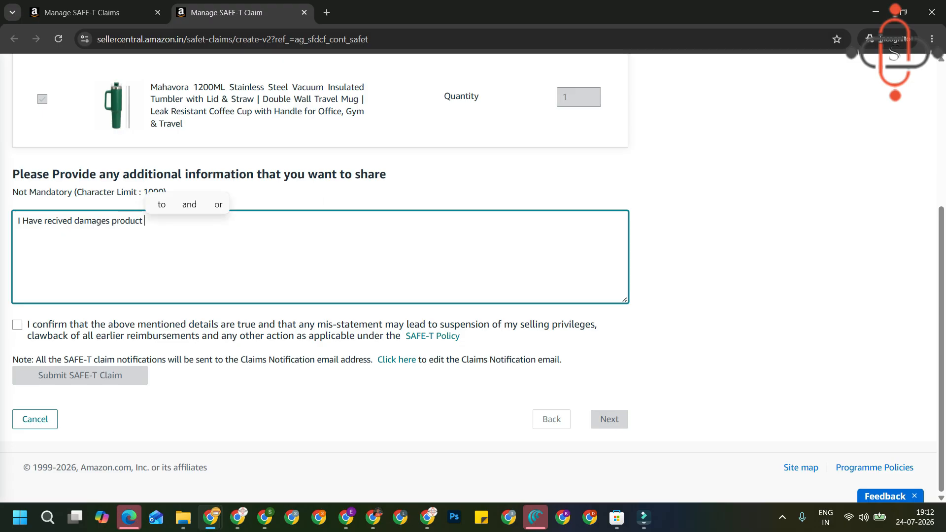
pyautogui.write('kindlyc')
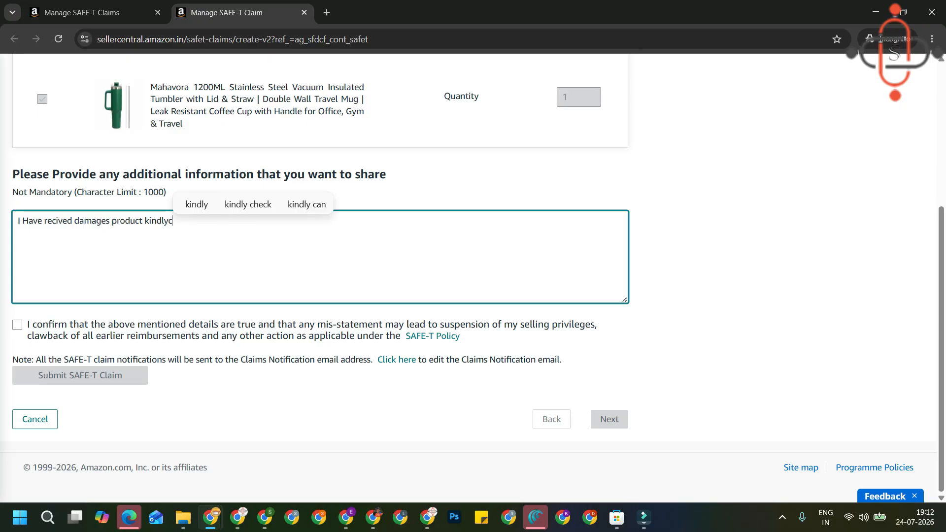
pyautogui.press('BackSpace')
pyautogui.write('check it your enf and approved my claim.-')
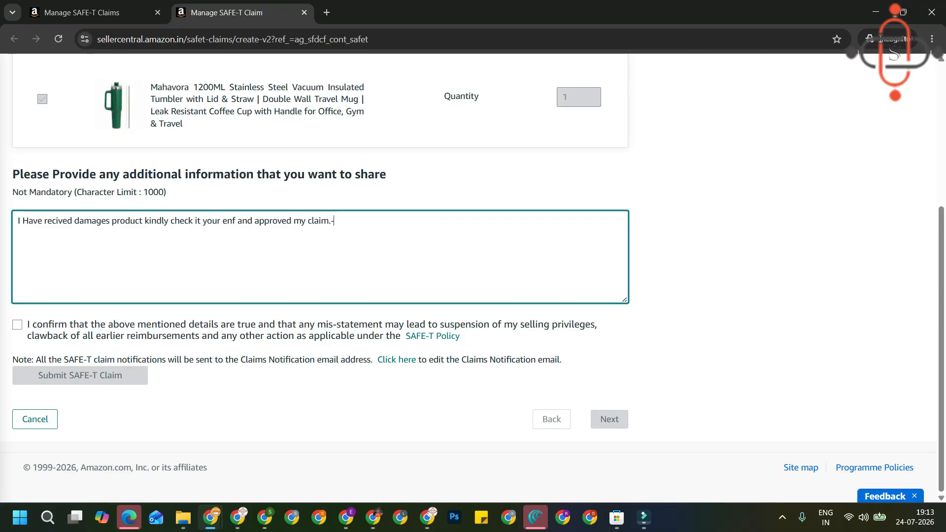
pyautogui.moveTo(333, 220); pyautogui.dragTo(75, 221)
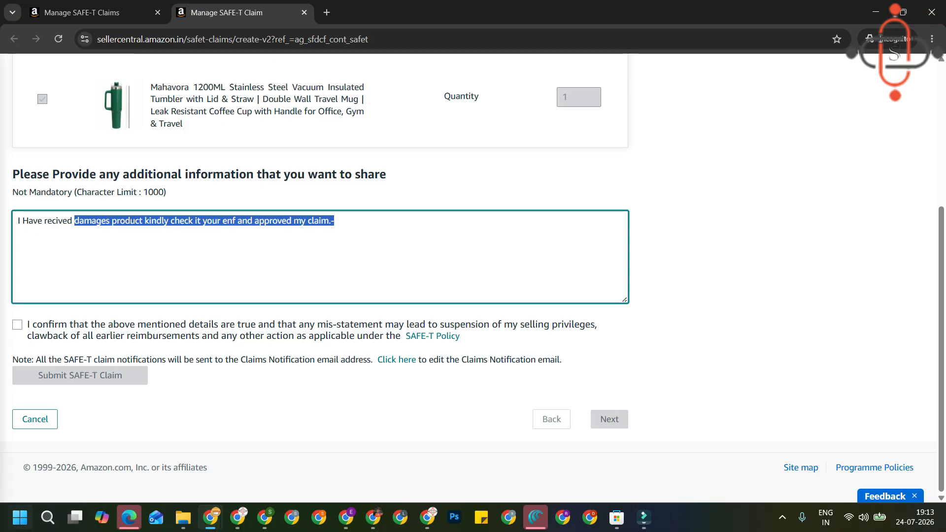
pyautogui.click(51, 220)
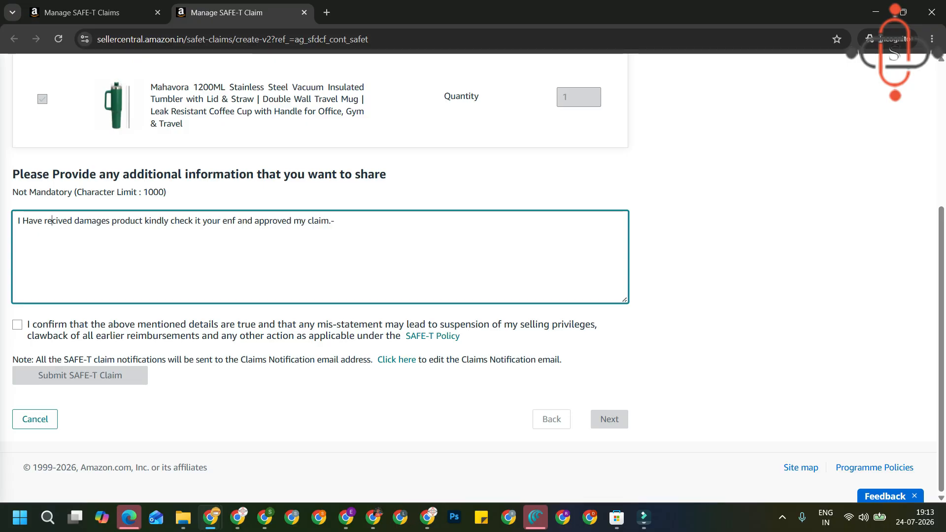
pyautogui.write('e')
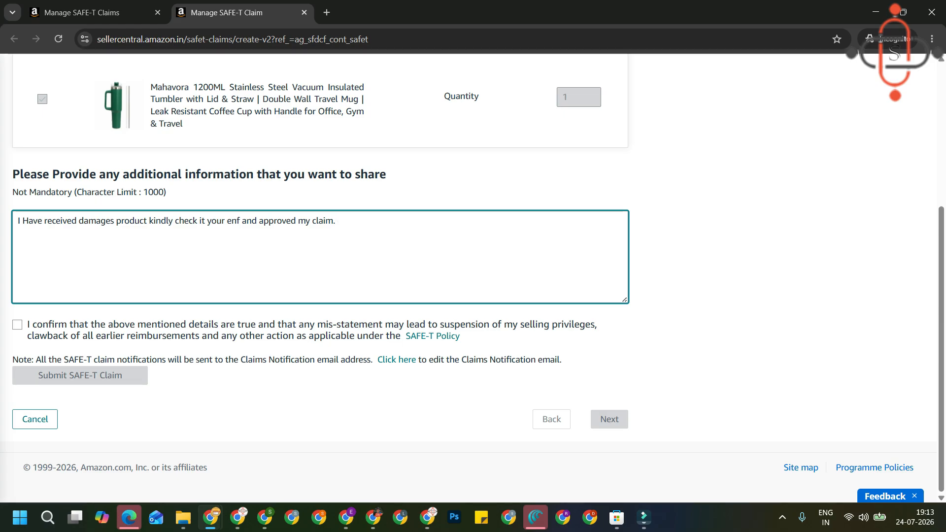
# Tick the details-are-true confirmation, submit the SAFE-T claim, and highlight the 7-working-day confirmation message.
pyautogui.click(18, 325)
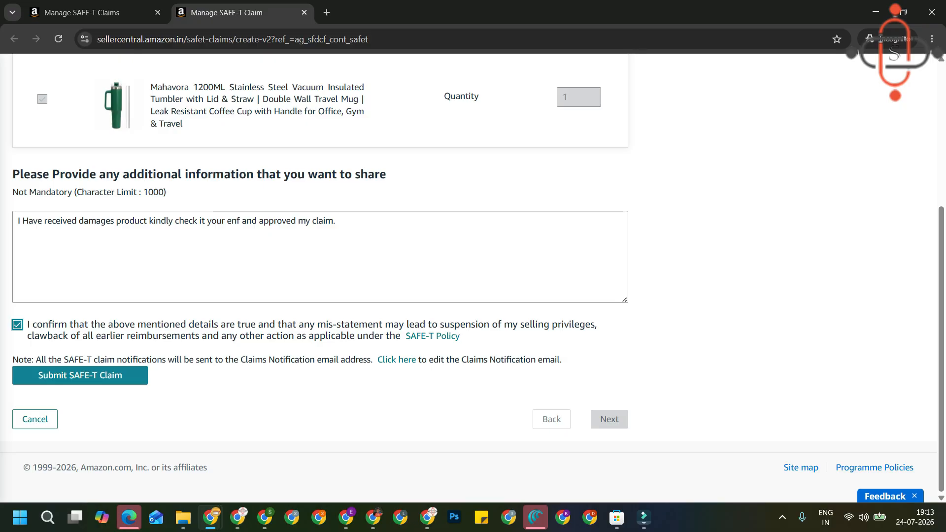
pyautogui.scroll(5, 468, 278)
pyautogui.scroll(-5, 468, 278)
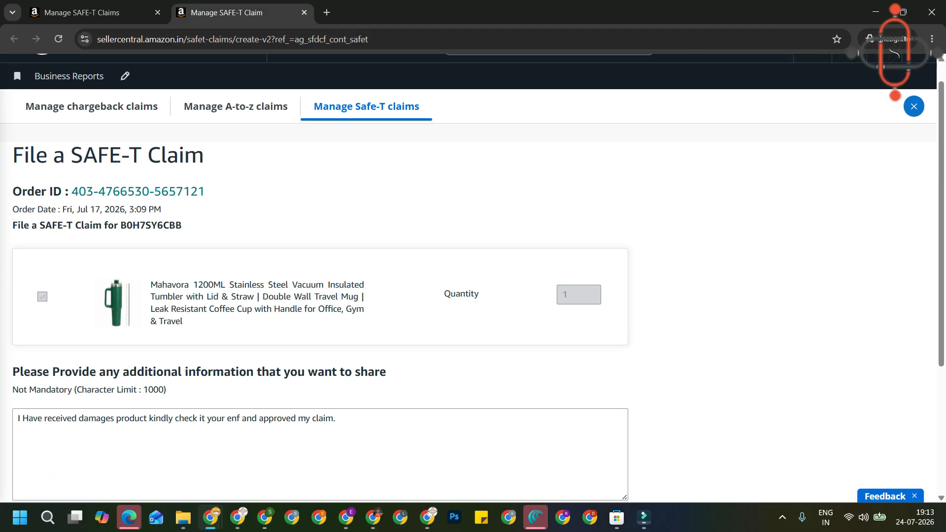
pyautogui.click(79, 375)
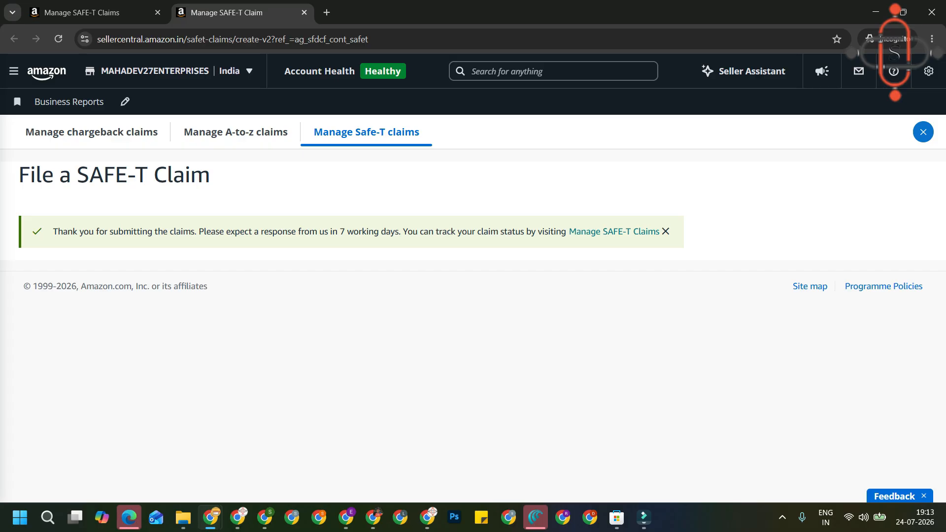
pyautogui.tripleClick(346, 232)
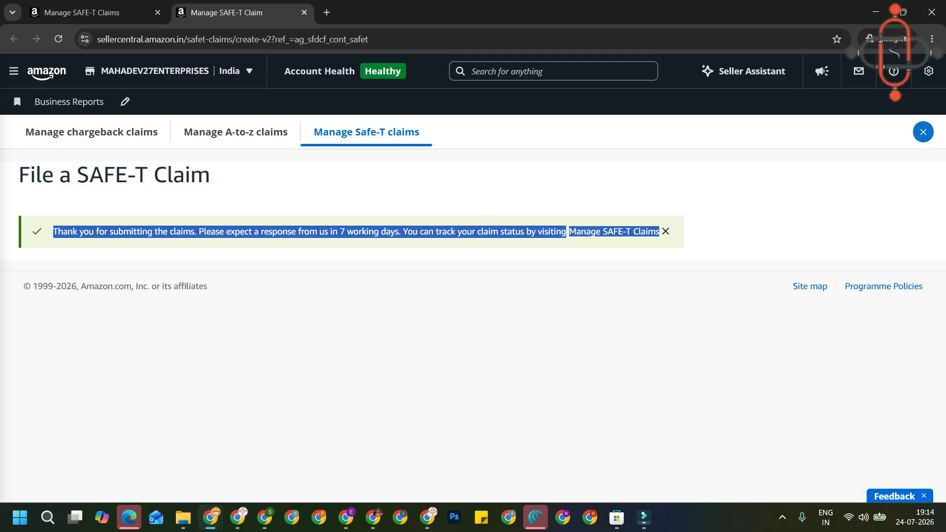
# Open Manage SAFE-T Claims and check the new claim's ₹308.42 amount and Under Investigation status.
pyautogui.click(614, 231)
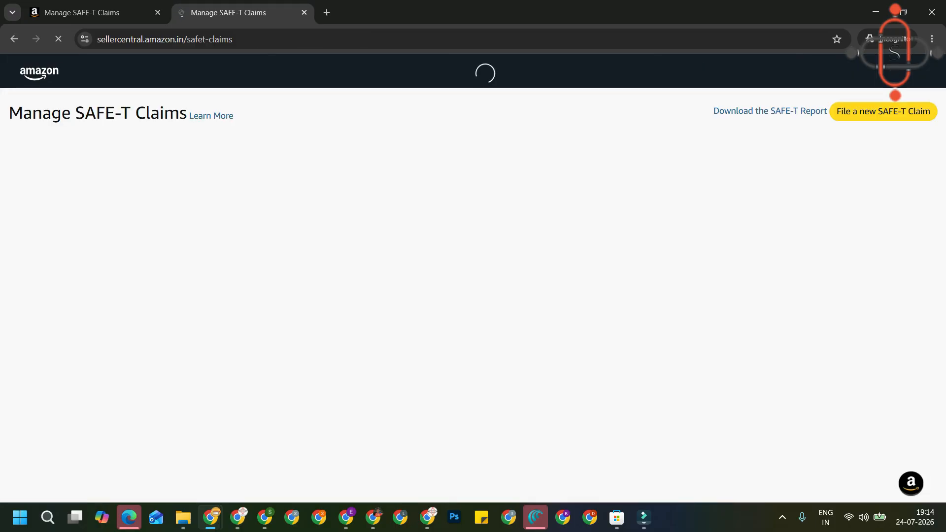
pyautogui.scroll(-1, 474, 278)
pyautogui.scroll(-1, 473, 278)
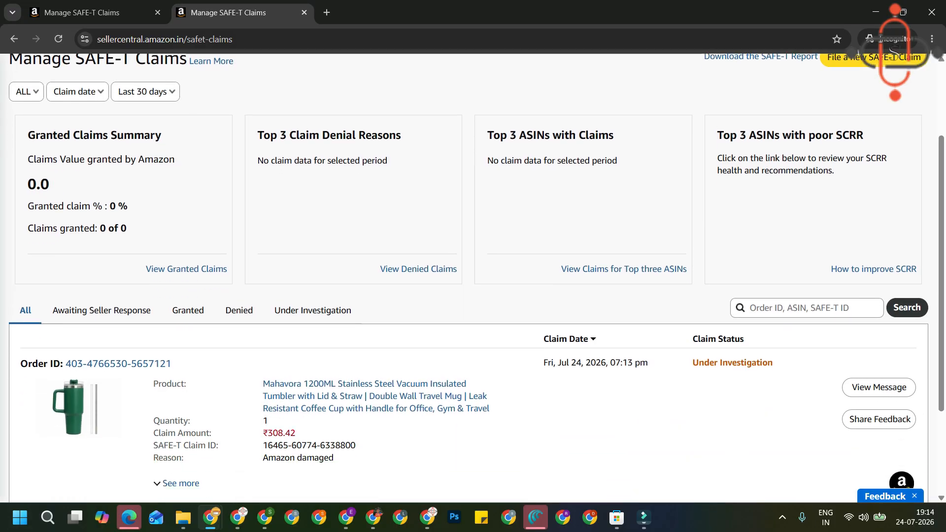
pyautogui.scroll(-3, 473, 278)
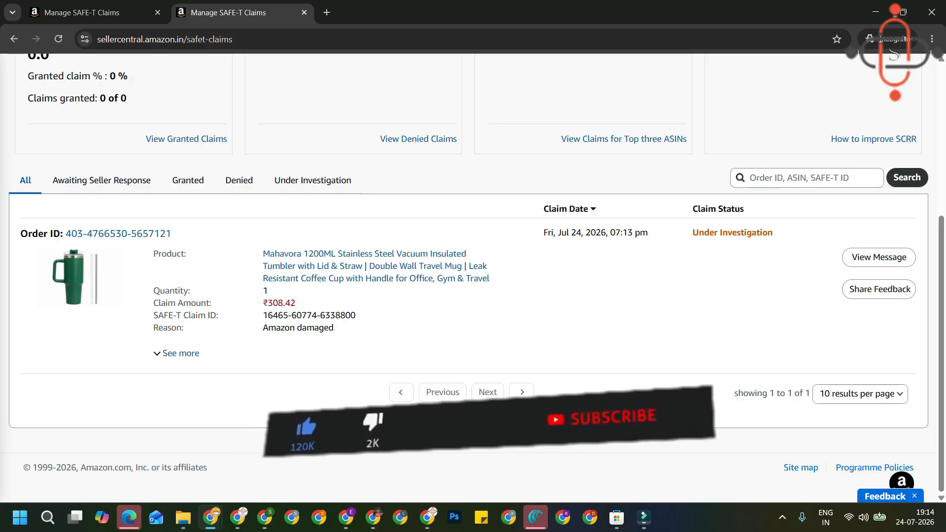
pyautogui.doubleClick(165, 303)
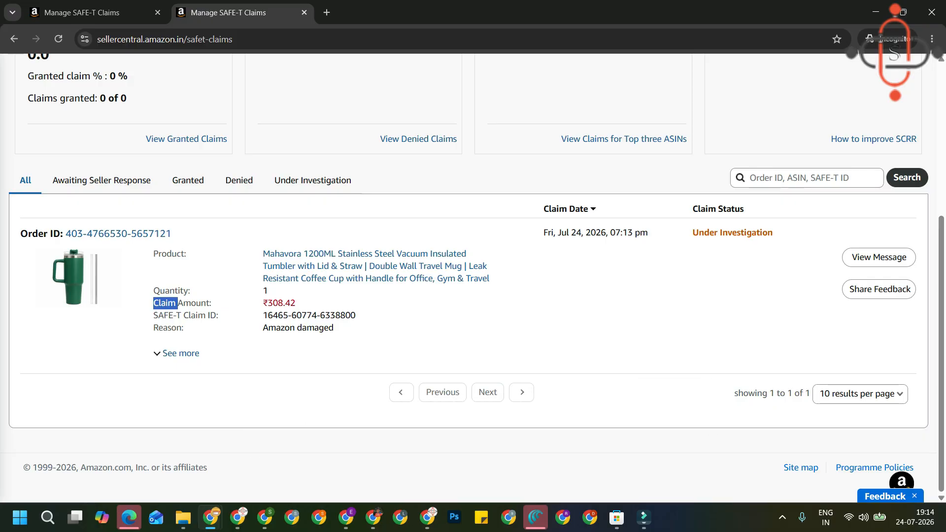
pyautogui.tripleClick(166, 303)
pyautogui.moveTo(296, 303); pyautogui.dragTo(262, 303)
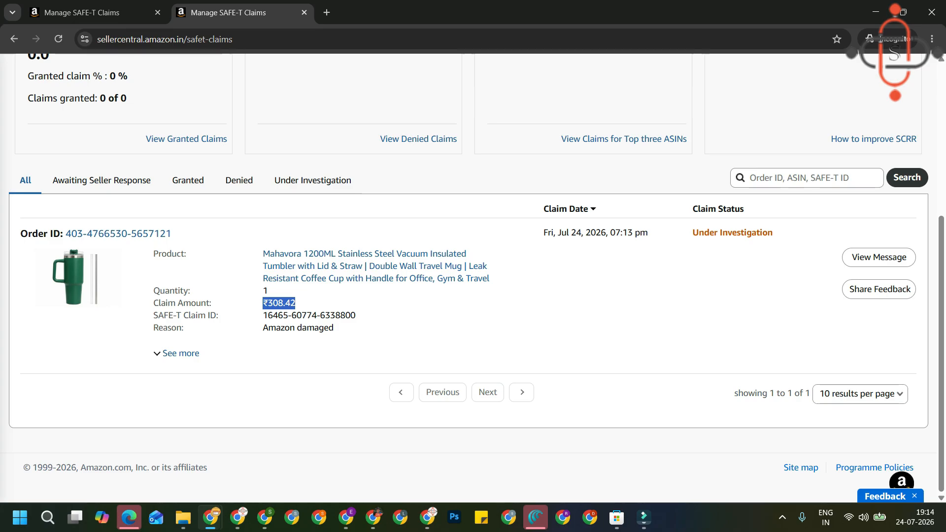
pyautogui.click(296, 304)
pyautogui.doubleClick(282, 303)
pyautogui.scroll(5, 473, 271)
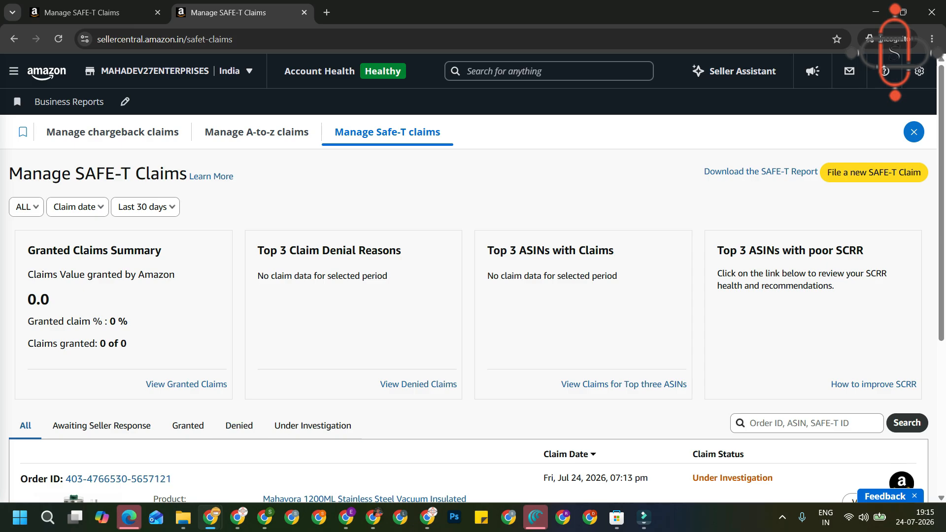
pyautogui.scroll(-3, 473, 276)
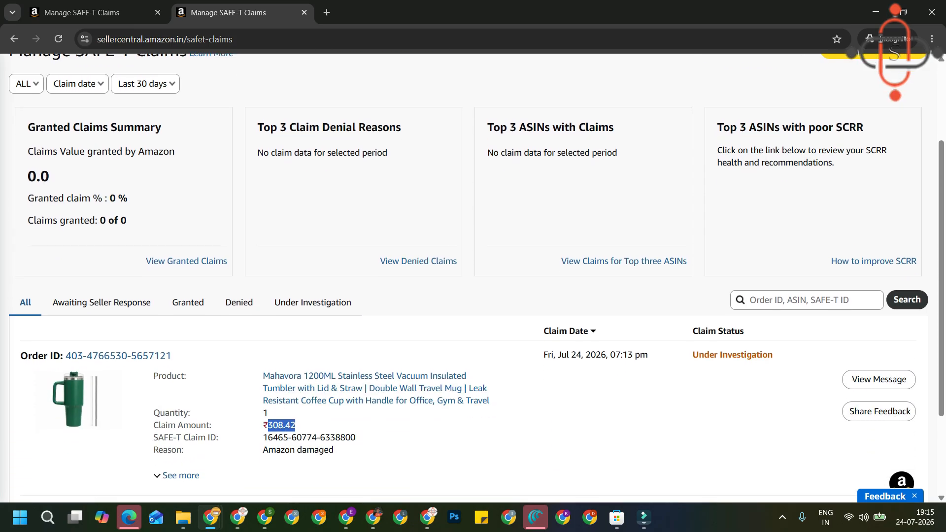